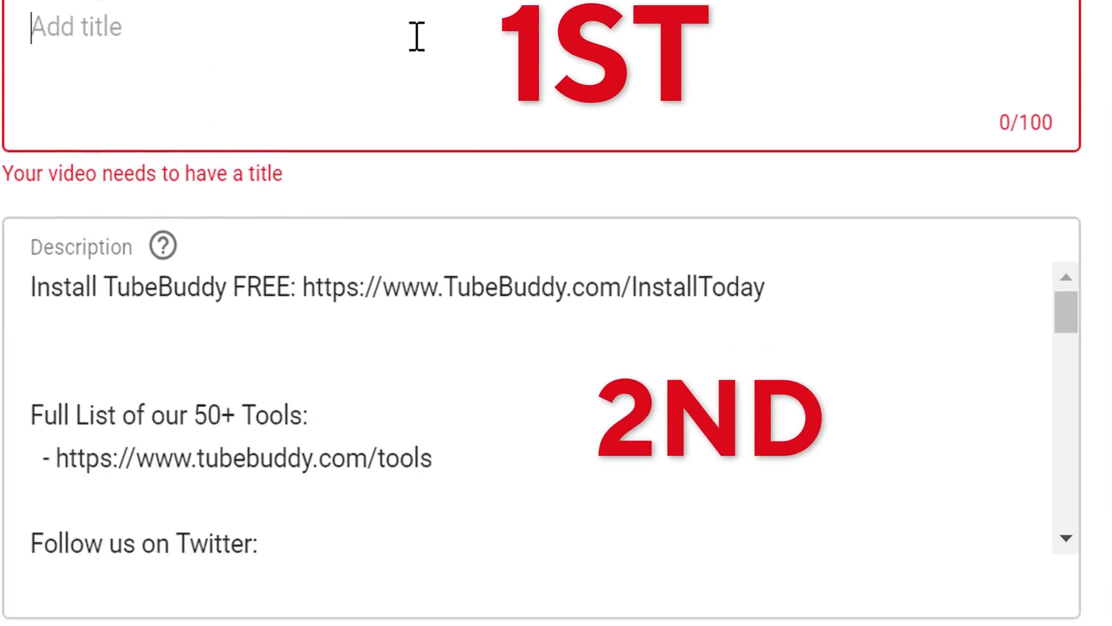
# Review the empty title, description and tags fields, then launch TubeBuddy's Keyword Explorer
pyautogui.click(850, 258)
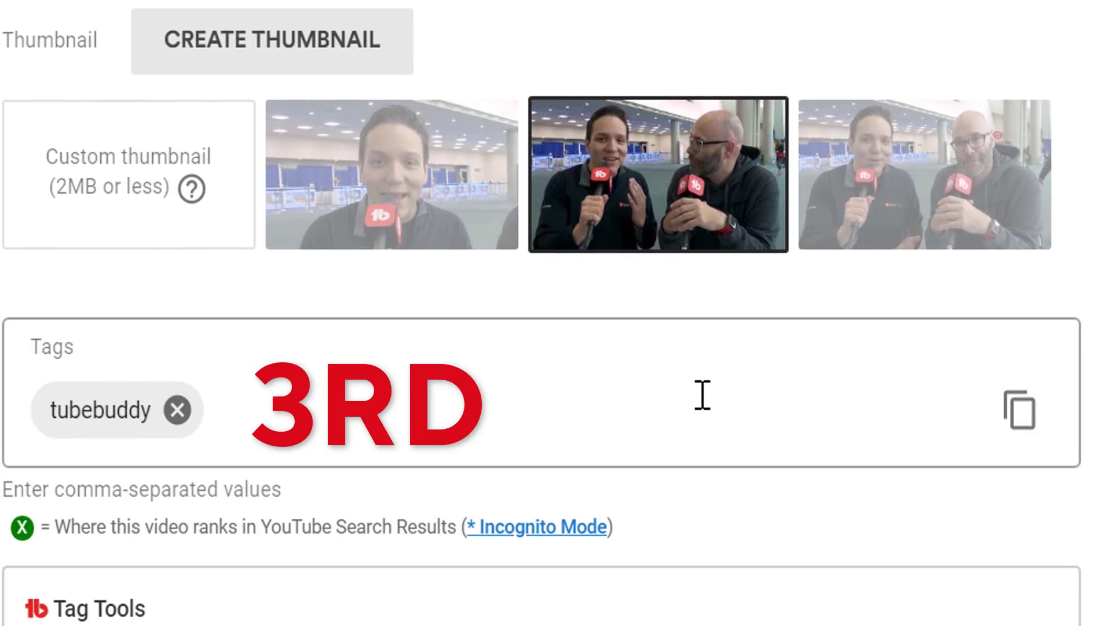
pyautogui.click(590, 402)
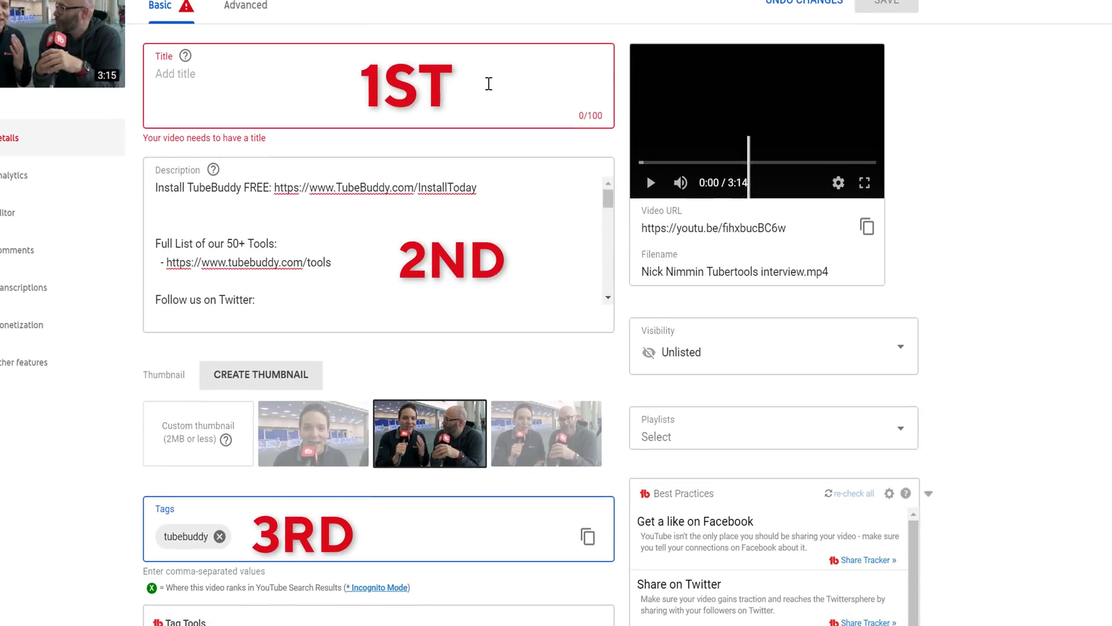
pyautogui.click(486, 90)
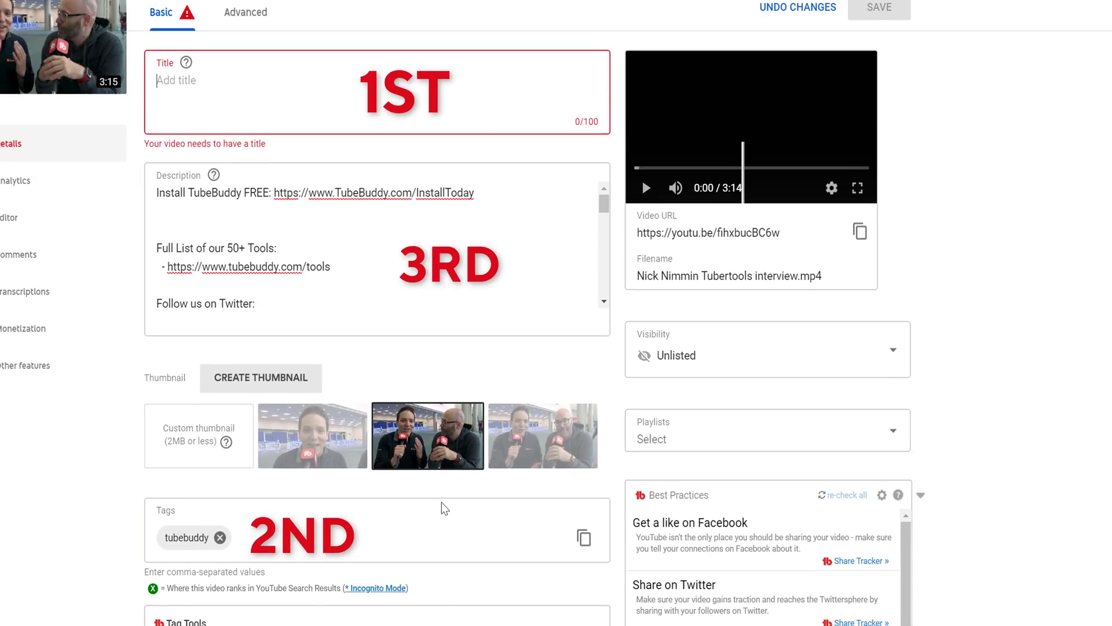
pyautogui.click(422, 540)
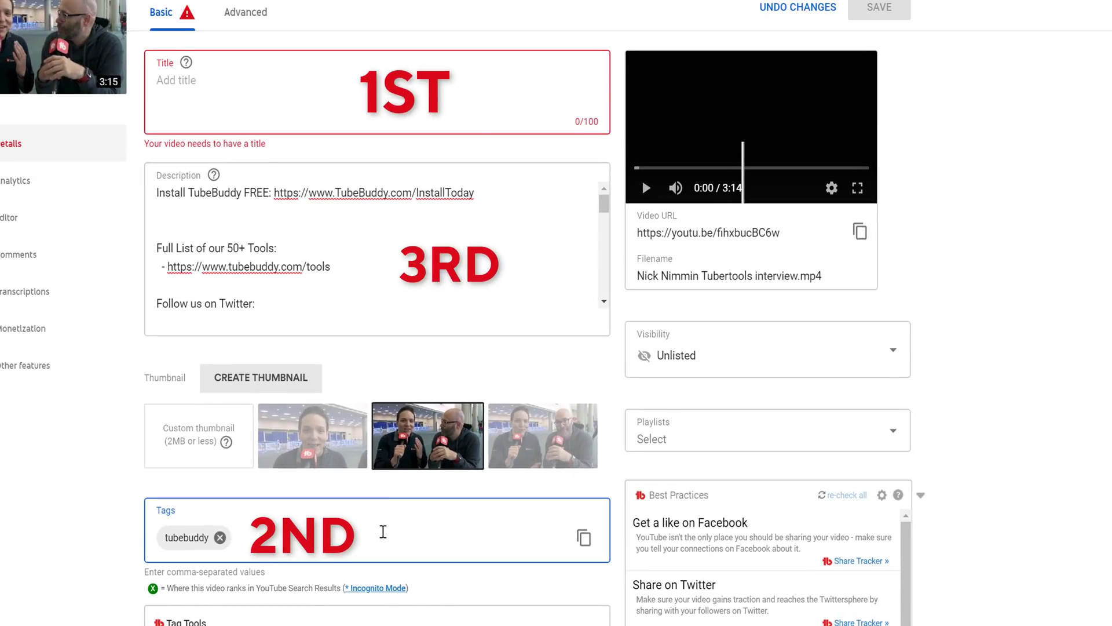
pyautogui.click(360, 234)
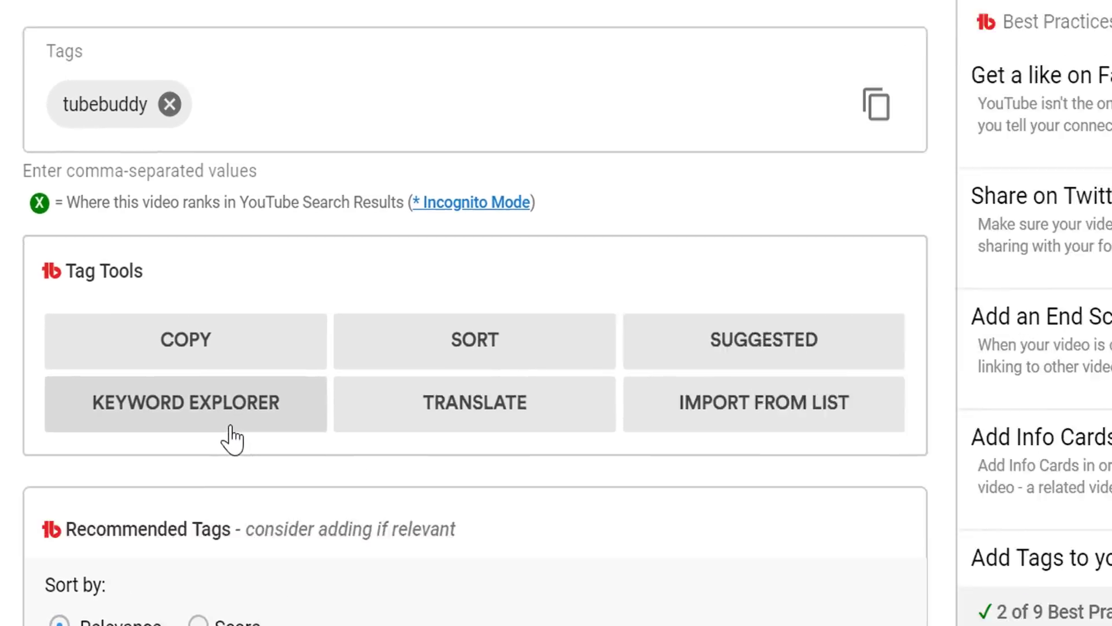
pyautogui.click(325, 359)
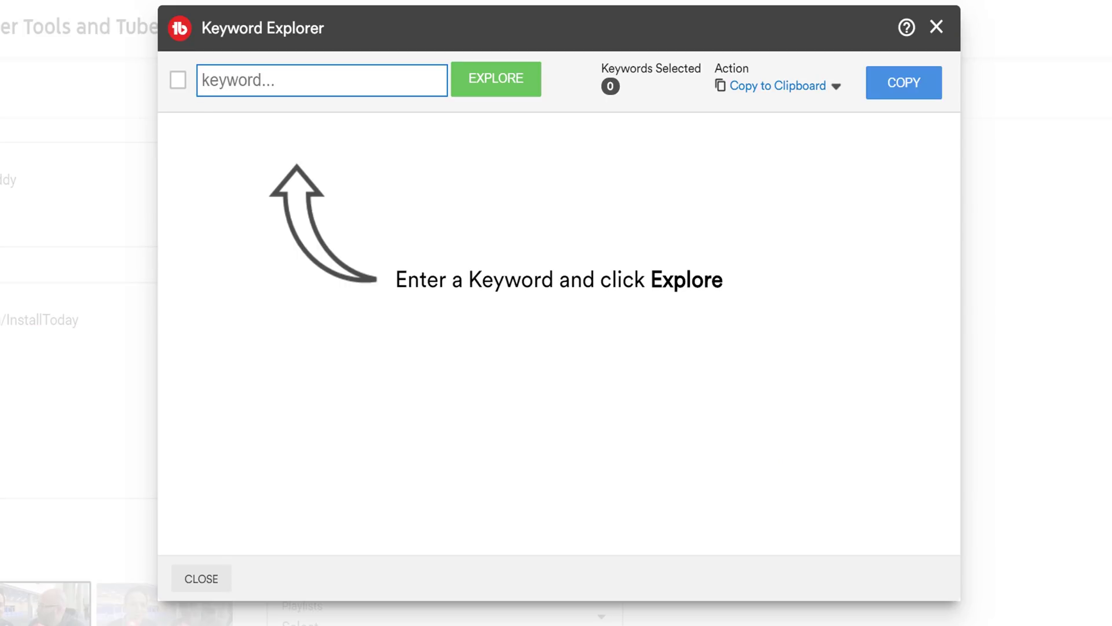
pyautogui.click(375, 82)
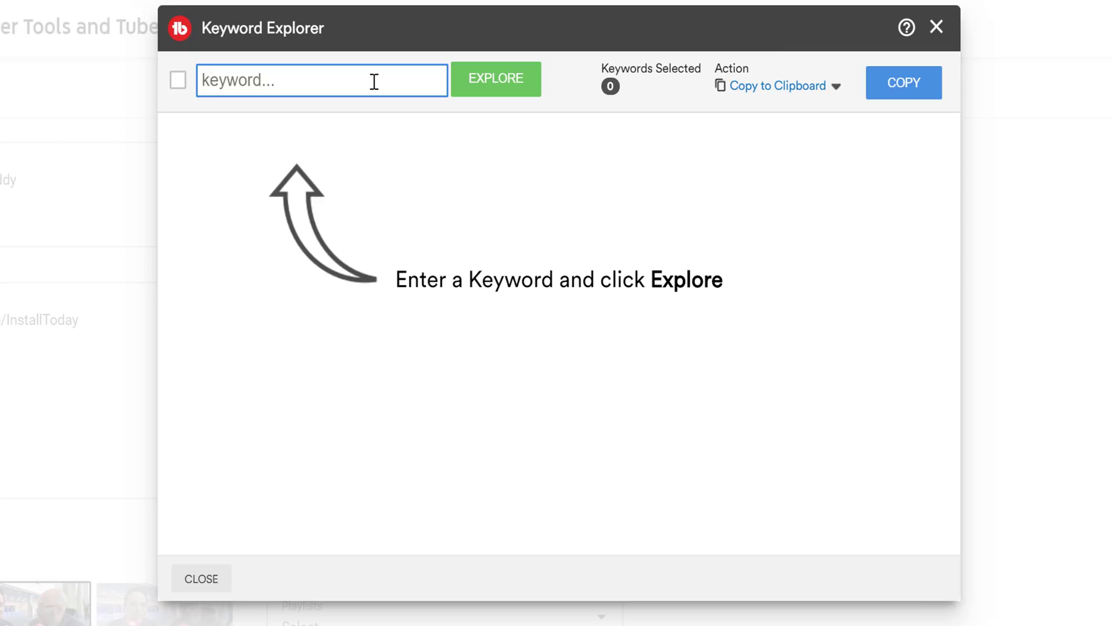
# Explore 'san diego zoo', comparing its unweighted and weighted Poor 9/100 scores and related searches
pyautogui.write('San Die')
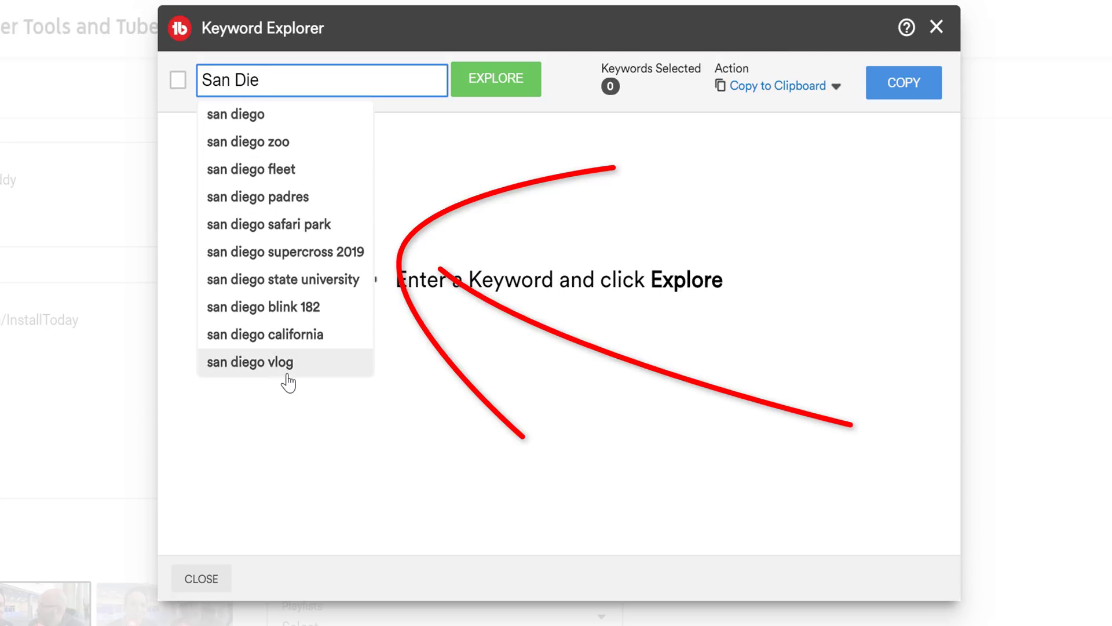
pyautogui.click(289, 152)
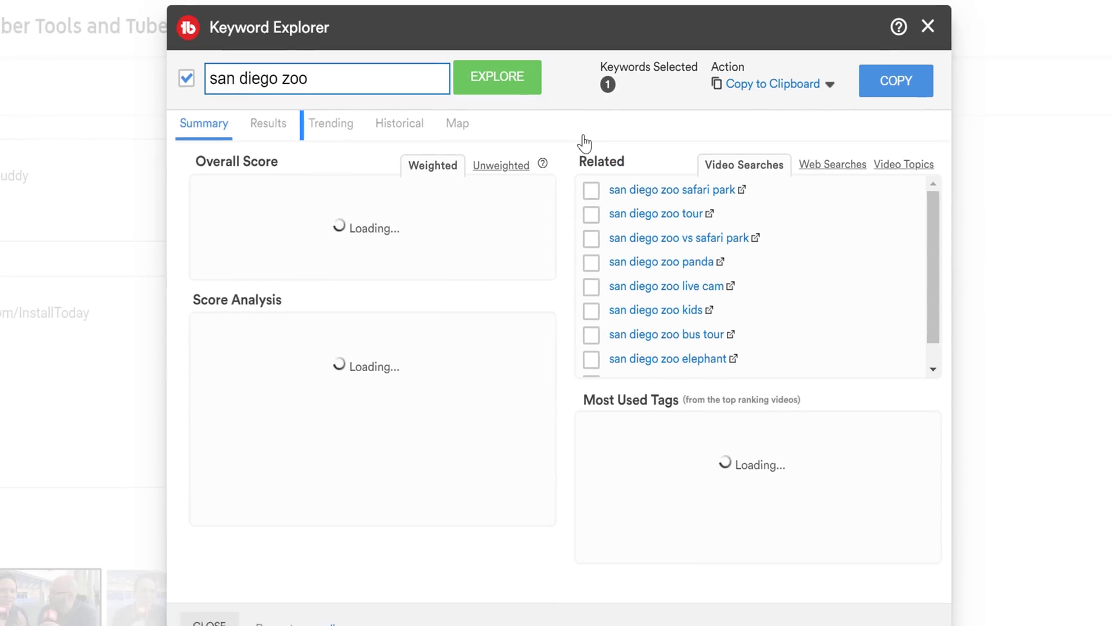
pyautogui.doubleClick(506, 155)
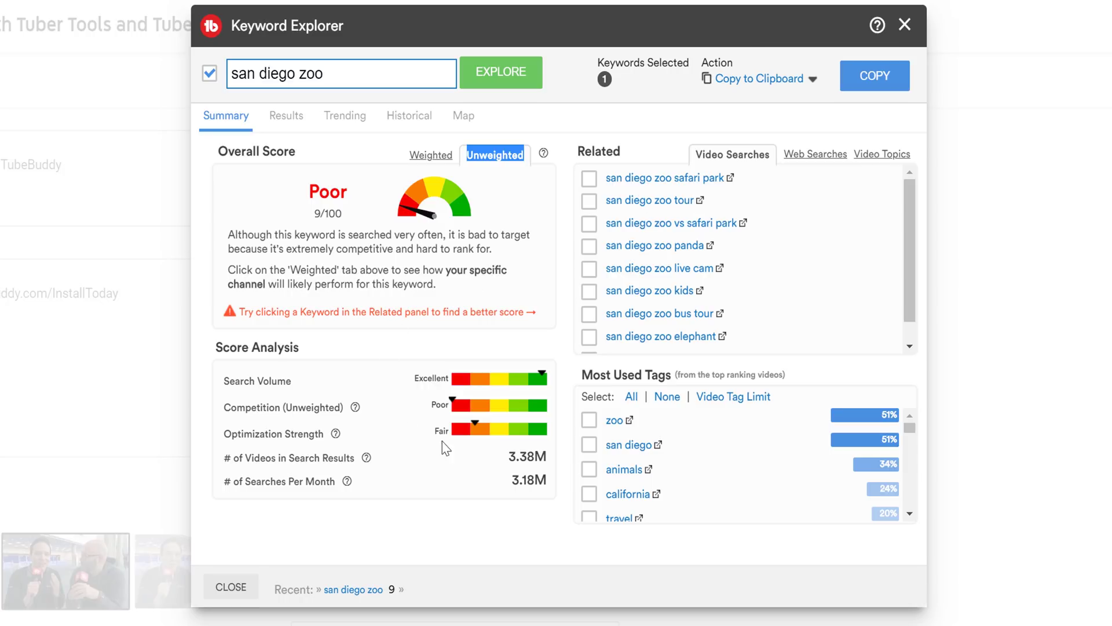
pyautogui.scroll(-3, 798, 441)
pyautogui.scroll(3, 796, 440)
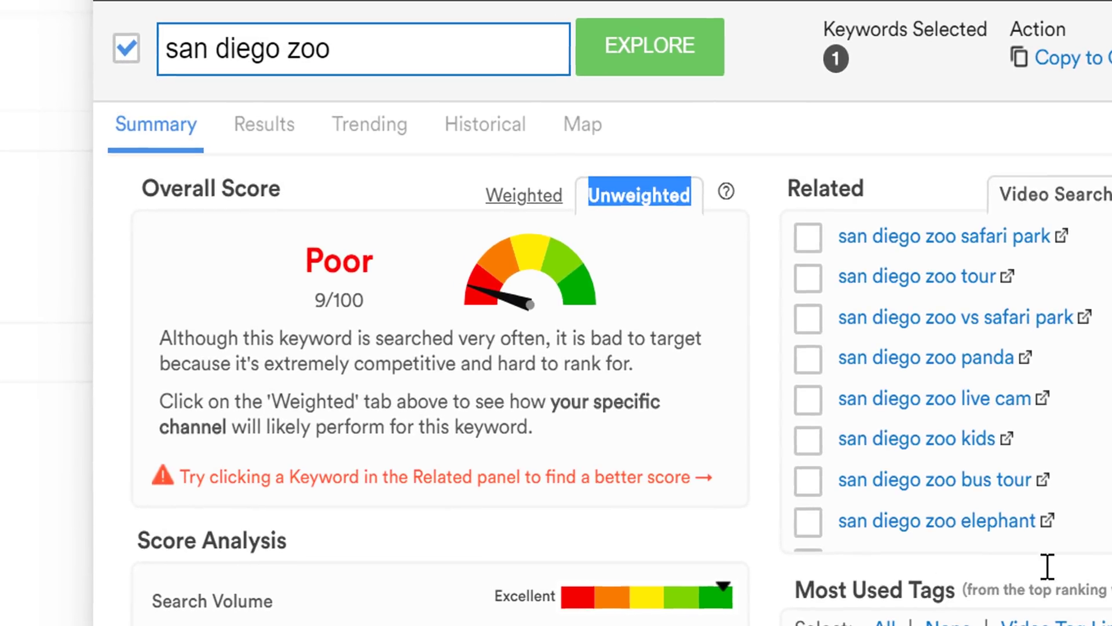
pyautogui.click(524, 197)
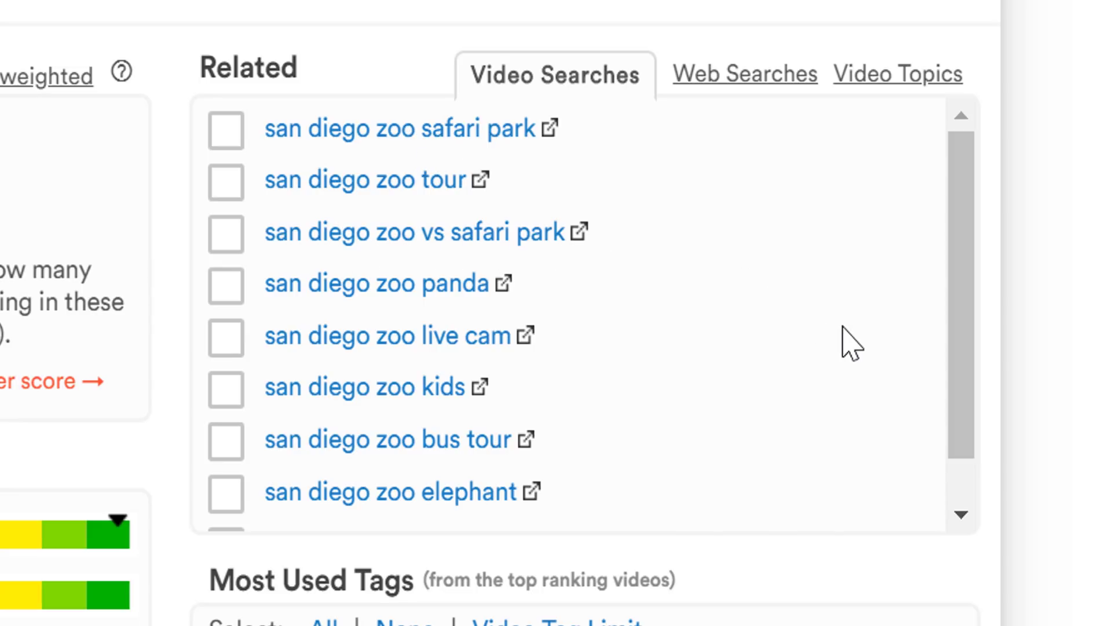
pyautogui.moveTo(961, 303); pyautogui.dragTo(961, 231)
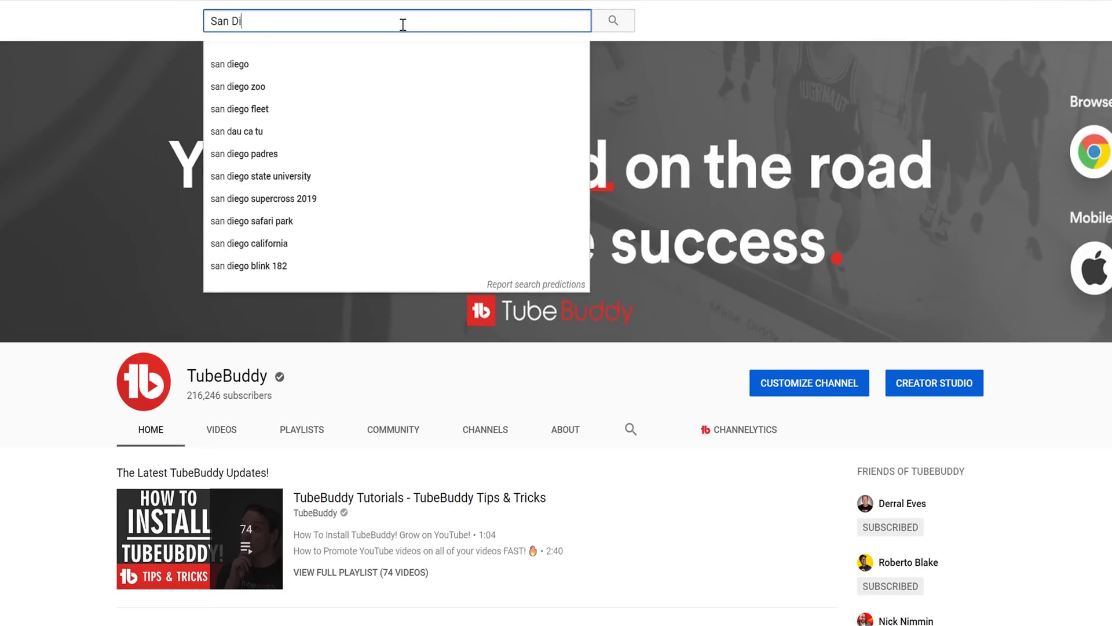
# Search YouTube for San Diego, Zoo, Safari and Park to compare TubeBuddy keyword scores
pyautogui.write('ego')
pyautogui.press('Return')
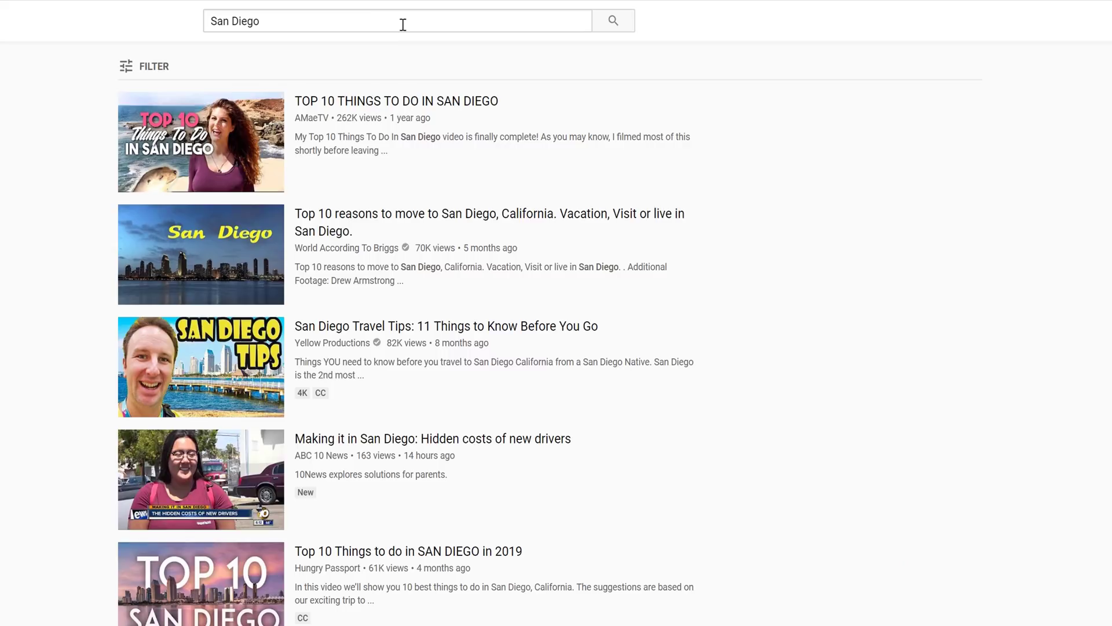
pyautogui.tripleClick(402, 25)
pyautogui.write('Zoo')
pyautogui.press('Return')
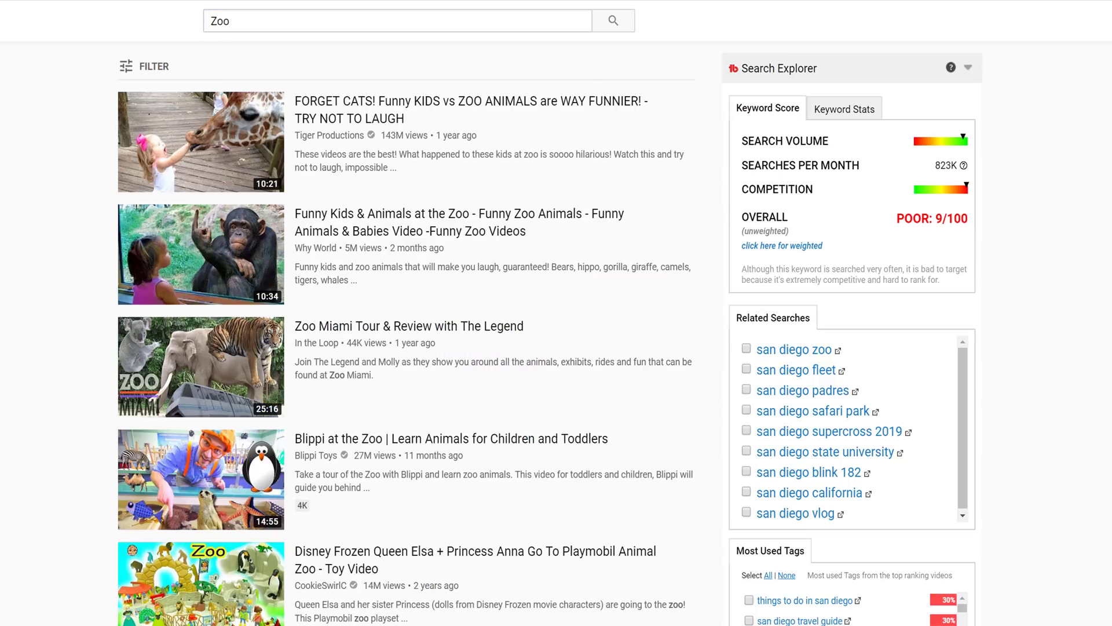
pyautogui.tripleClick(308, 25)
pyautogui.write('Safari')
pyautogui.press('Return')
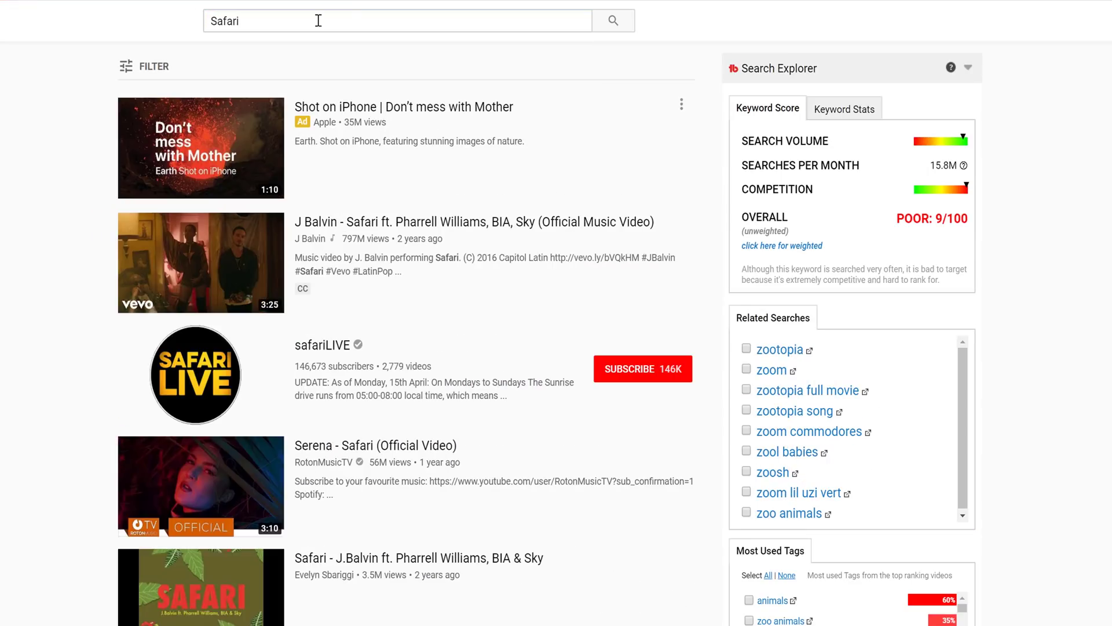
pyautogui.hotkey('ctrl', 'a')
pyautogui.write('Park')
pyautogui.press('Return')
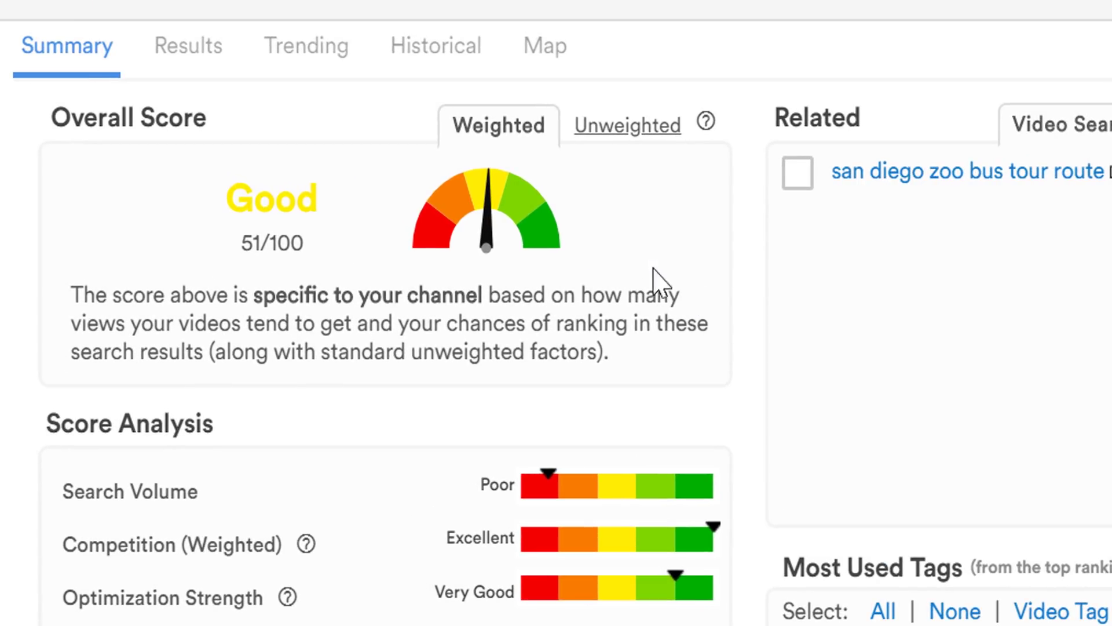
# Save 'san diego zoo bus tour' into a new tag list named 'San Diego Bus Tour Video'
pyautogui.click(658, 124)
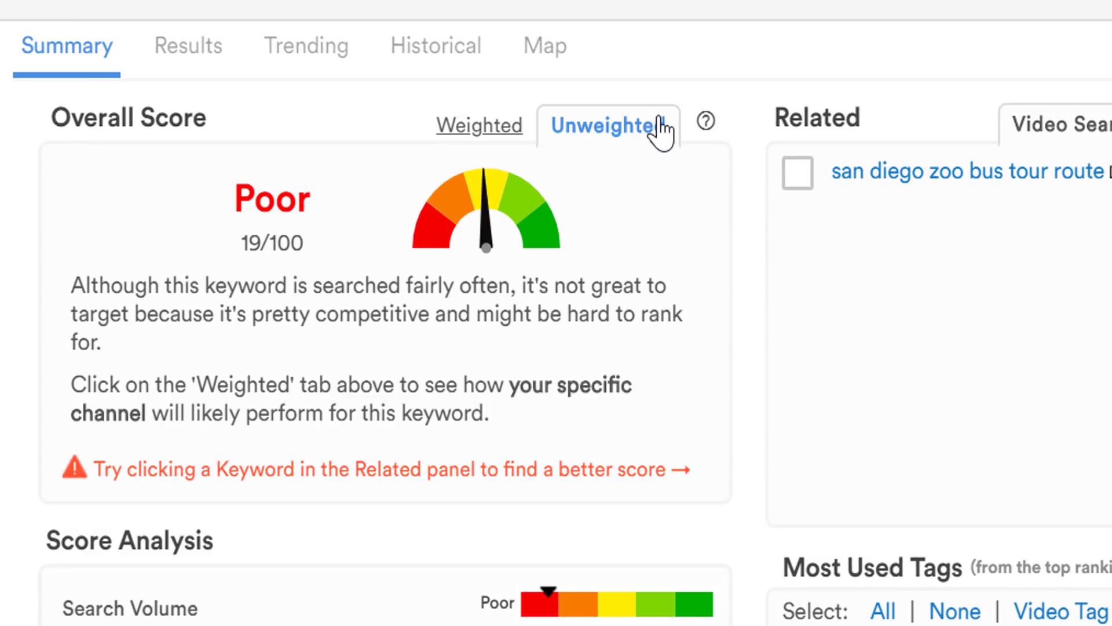
pyautogui.click(485, 129)
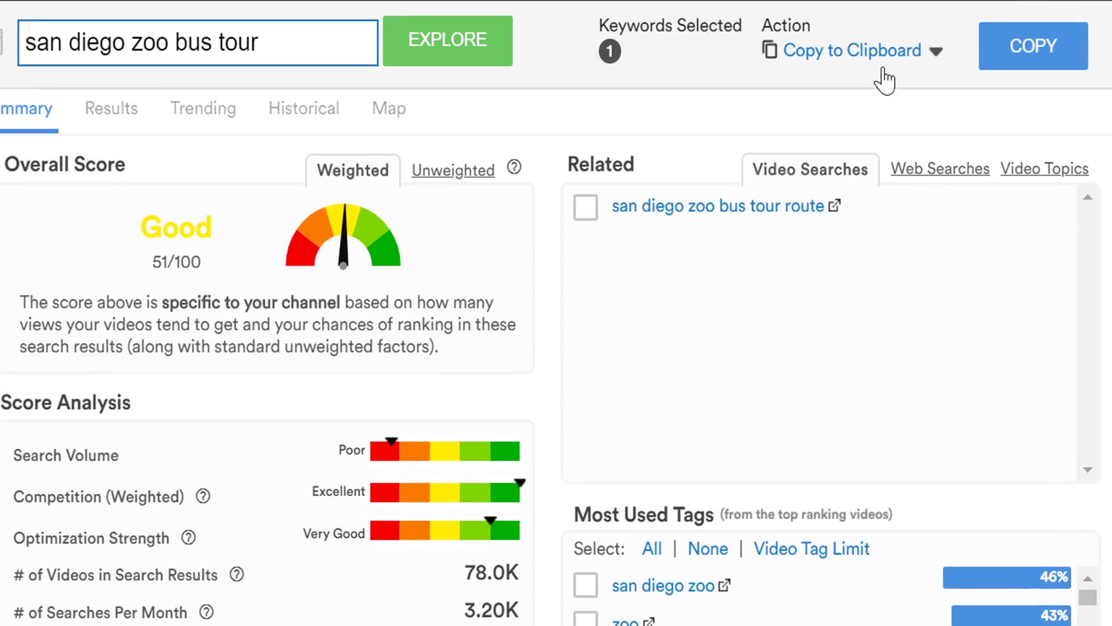
pyautogui.click(776, 81)
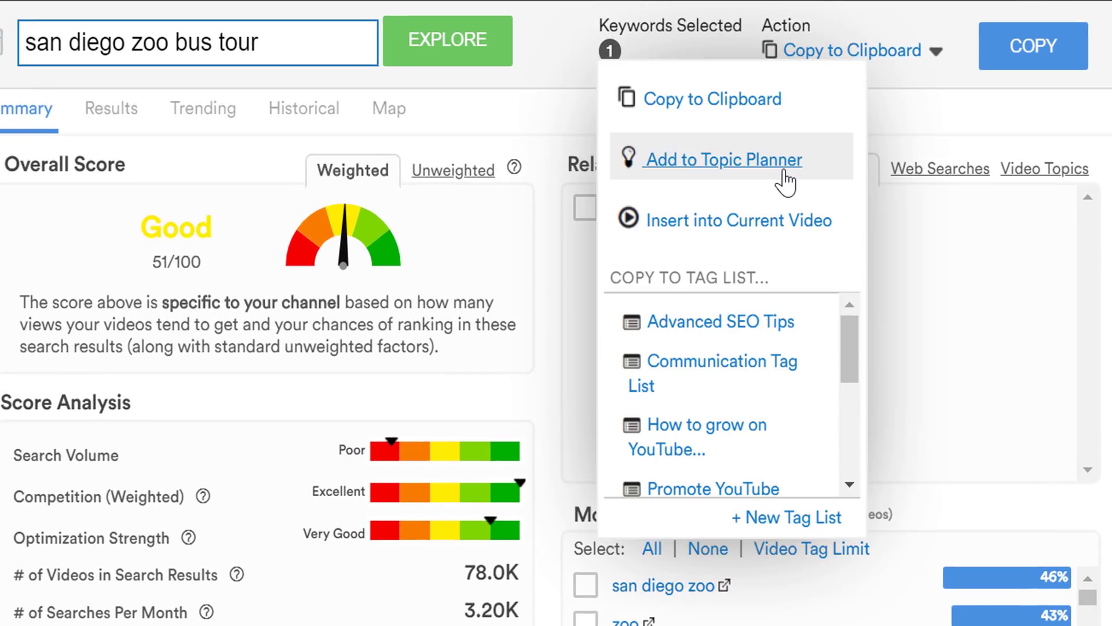
pyautogui.click(790, 517)
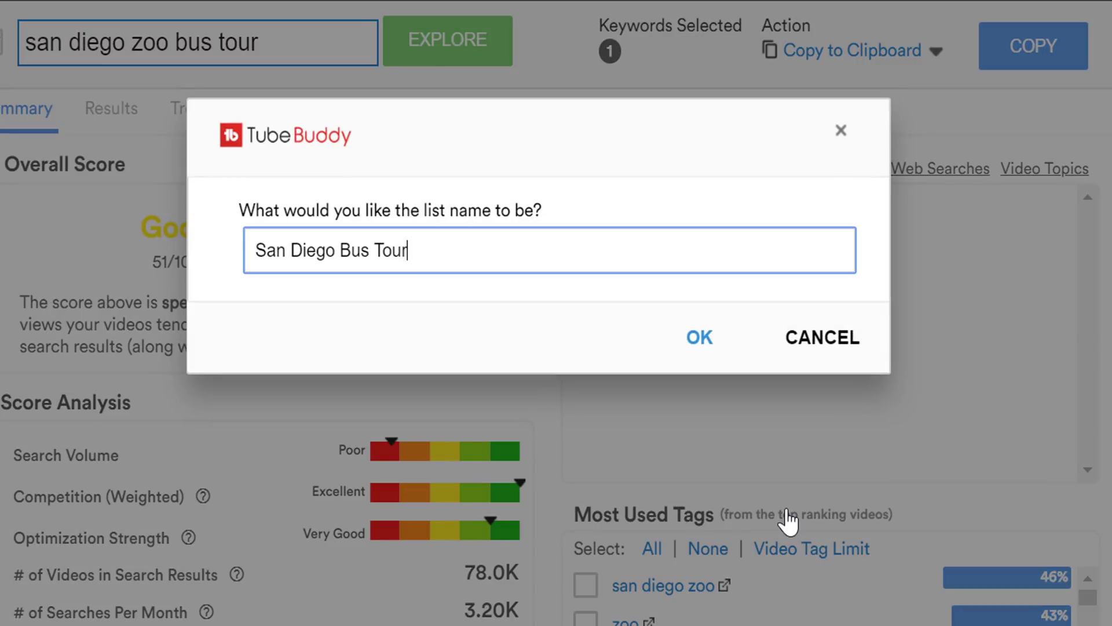
pyautogui.press('Return')
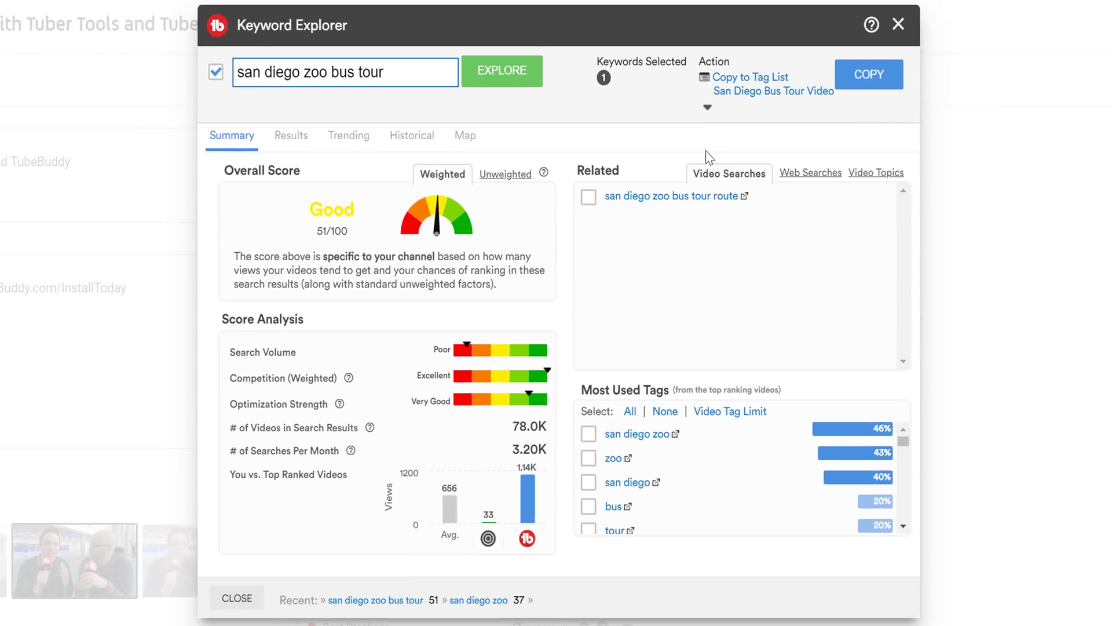
pyautogui.click(873, 81)
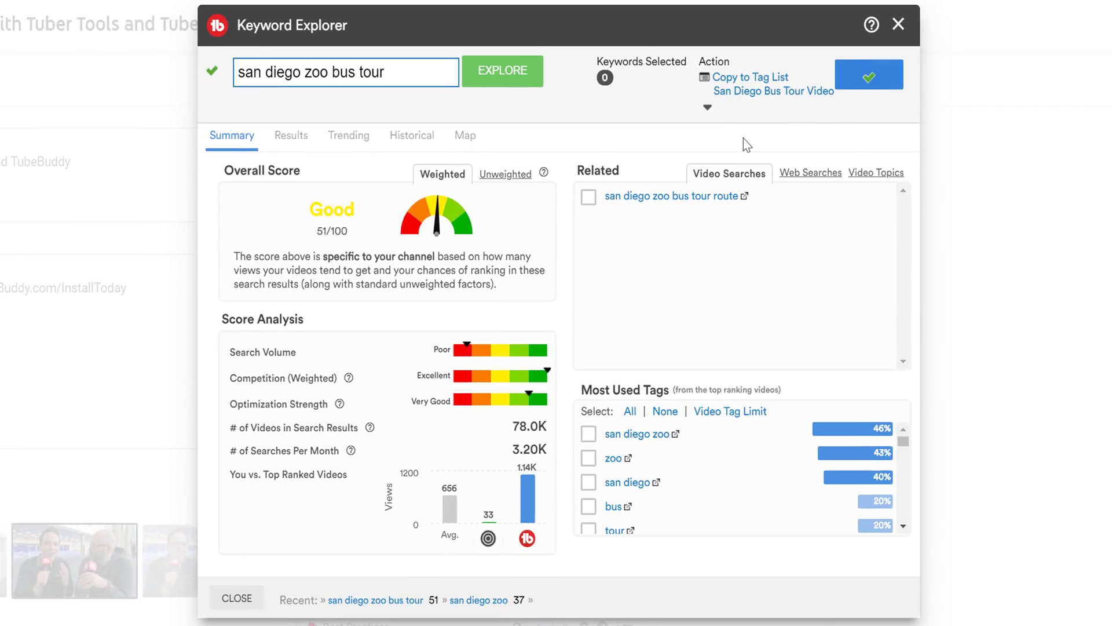
# Add the selected keywords to TubeBuddy's Topic Planner as video topics
pyautogui.click(709, 113)
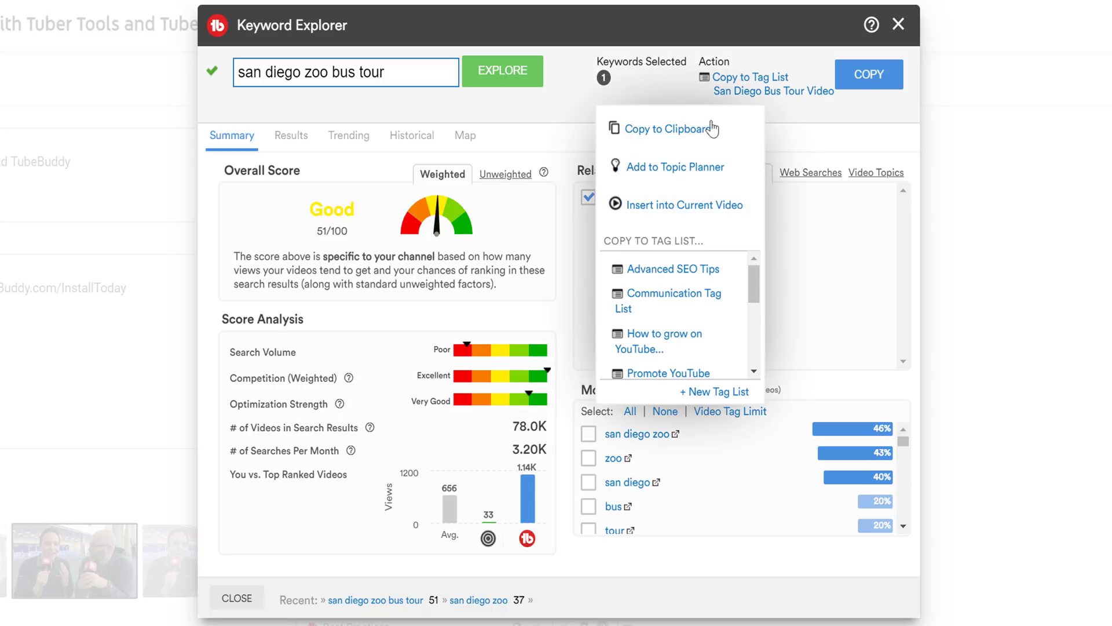
pyautogui.click(699, 173)
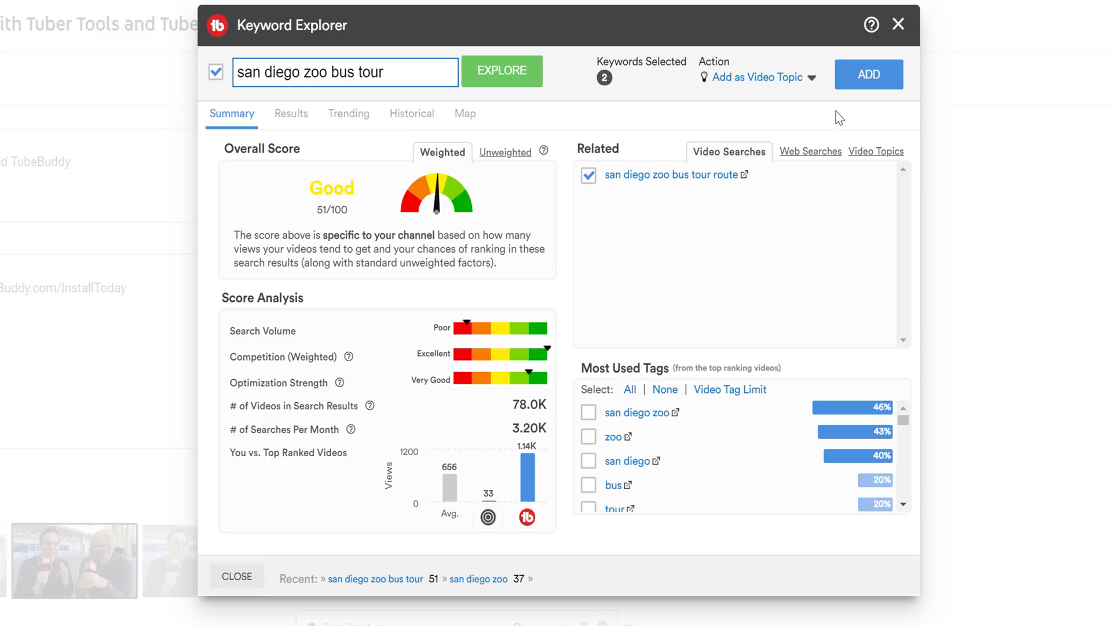
pyautogui.click(869, 79)
pyautogui.click(793, 90)
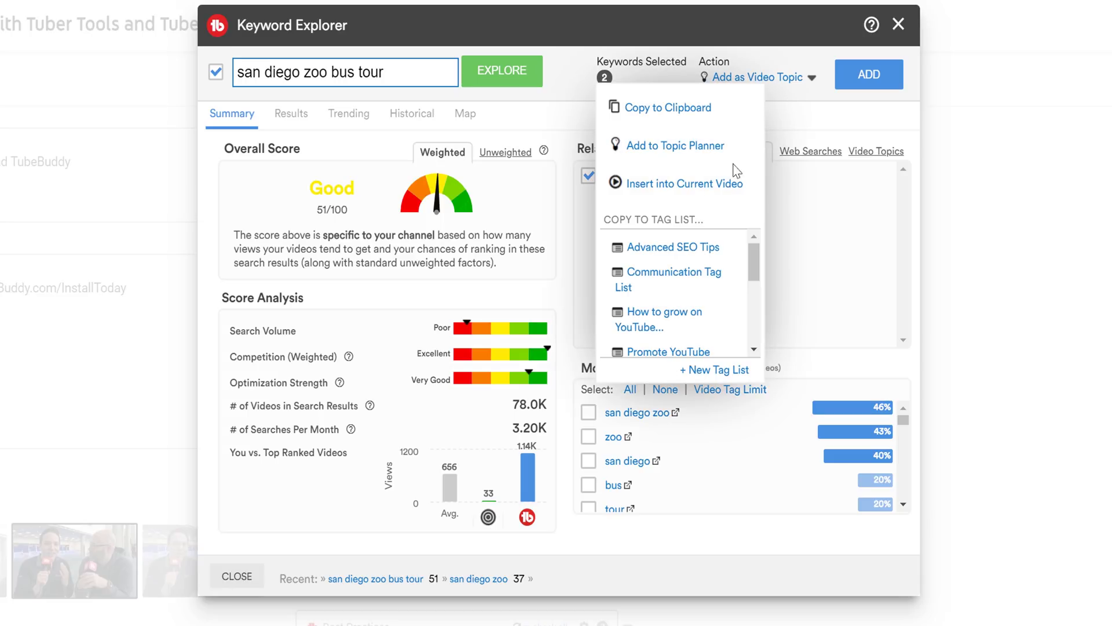
pyautogui.scroll(-5, 695, 318)
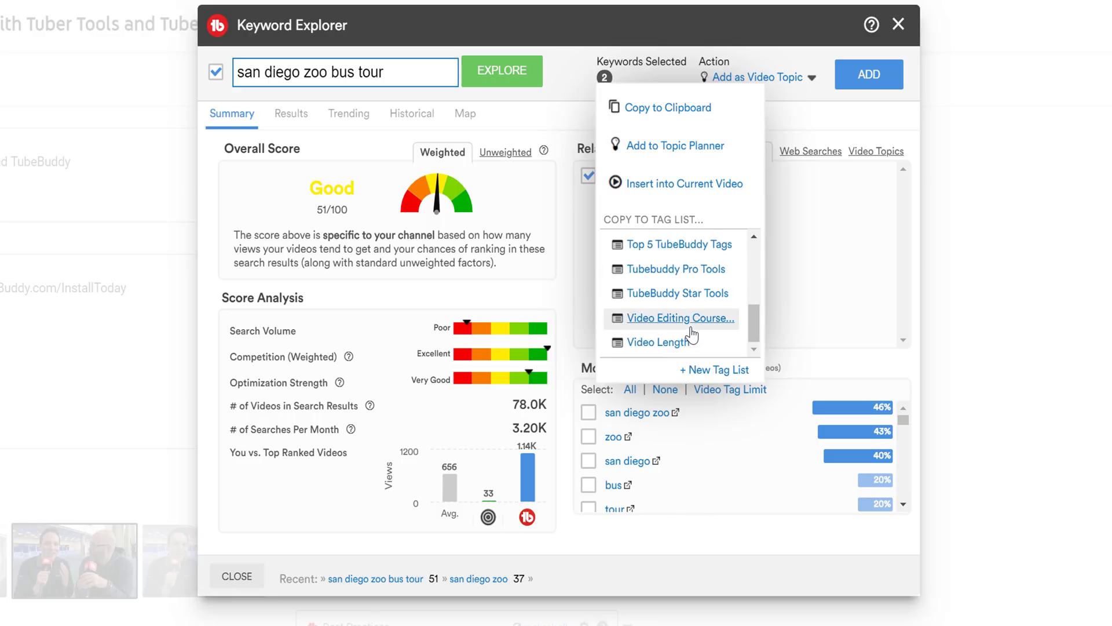
pyautogui.scroll(4, 693, 323)
pyautogui.scroll(1, 701, 282)
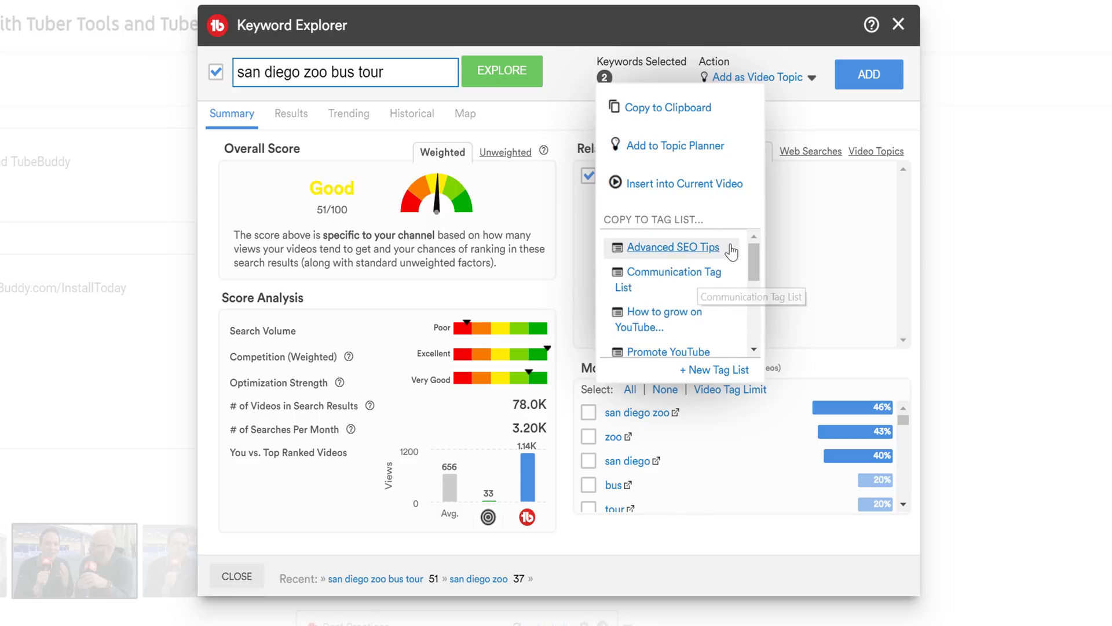
pyautogui.click(825, 228)
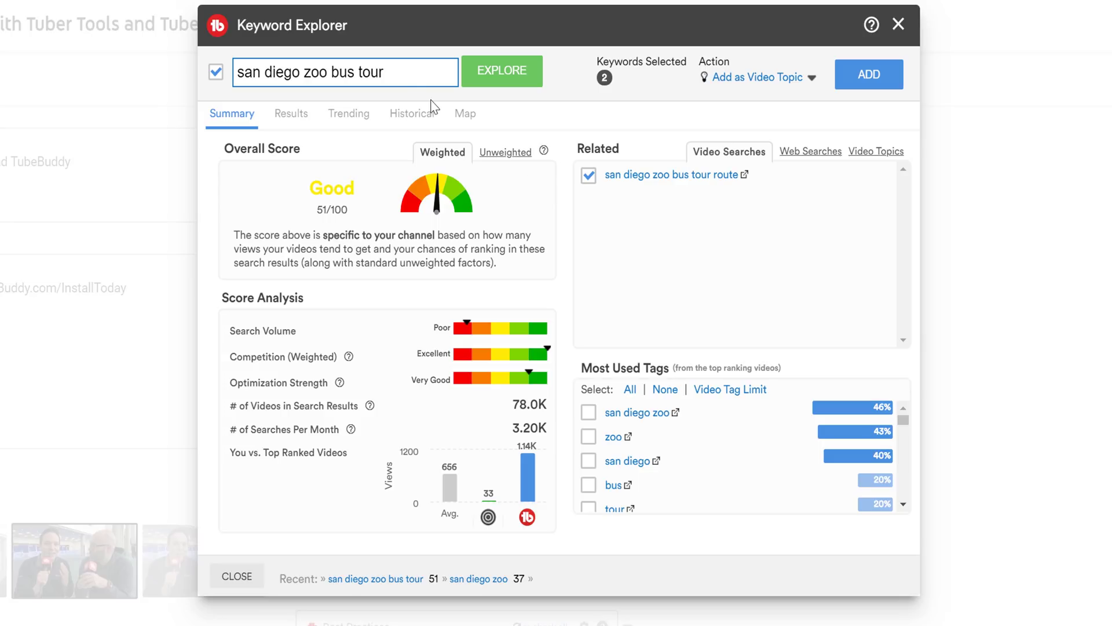
# Score the variants 'san diego zoo bus tour first time' and 'san diego zoo bus tour vlog'
pyautogui.click(412, 80)
pyautogui.write('first tim')
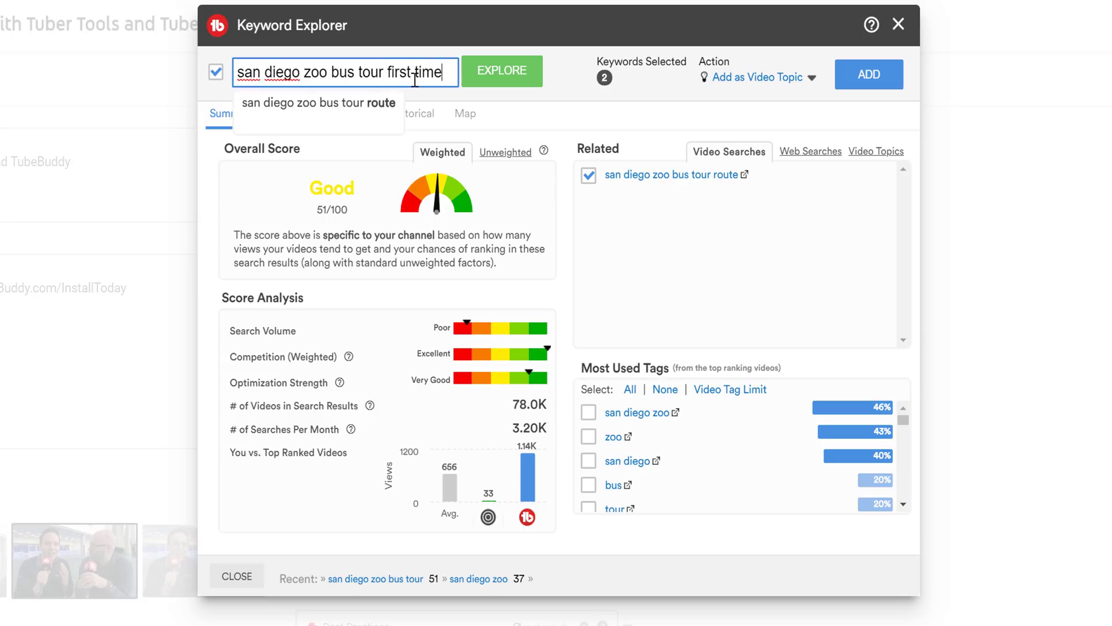
pyautogui.write('e')
pyautogui.press('Return')
pyautogui.moveTo(454, 72); pyautogui.dragTo(387, 72)
pyautogui.write('vlog')
pyautogui.press('Return')
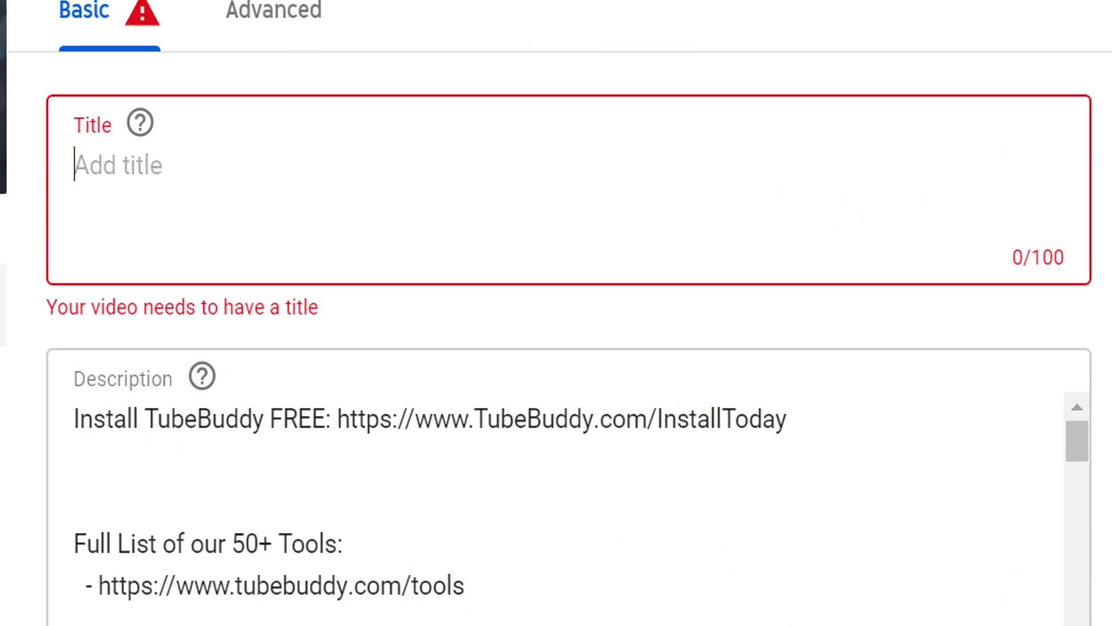
# Enter 'San Diego Zoo Bus Tour' in the video's Title field
pyautogui.write('San Diego Zoo B')
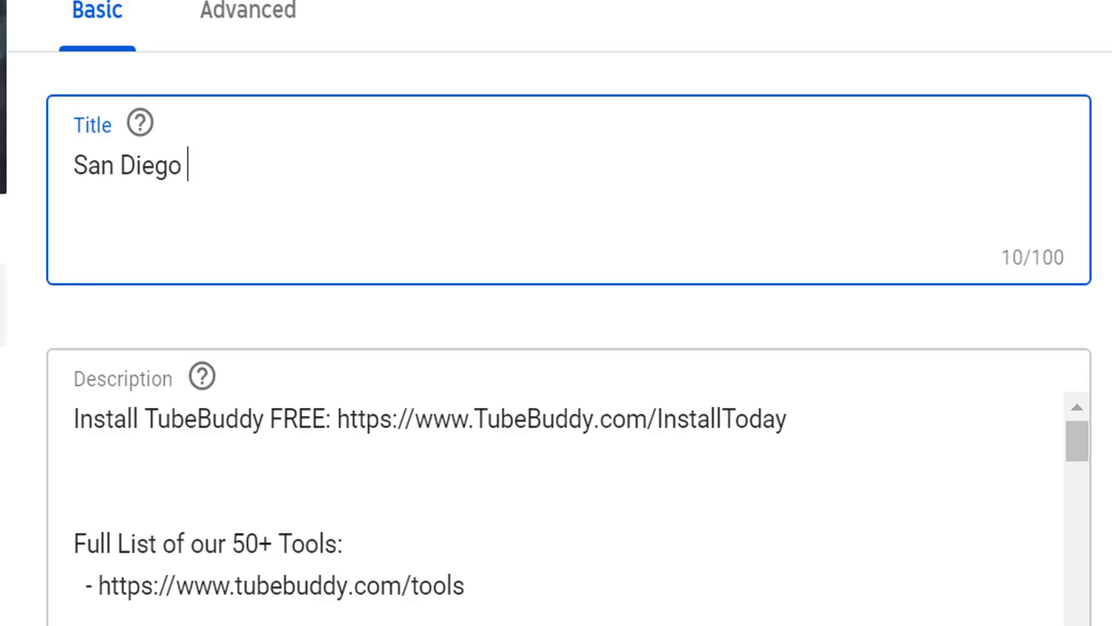
pyautogui.write('us Tour')
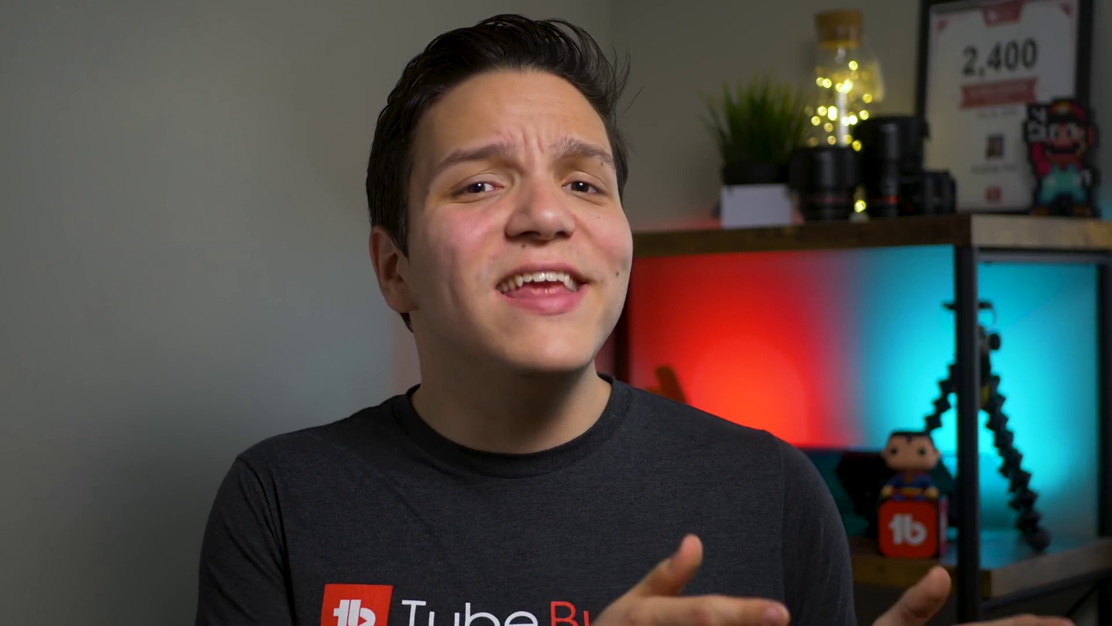
# Complete the title as 'San Diego Zoo Bus Tour | What you NEED to know!'
pyautogui.write('- Wh')
pyautogui.write('at you NEED to know!')
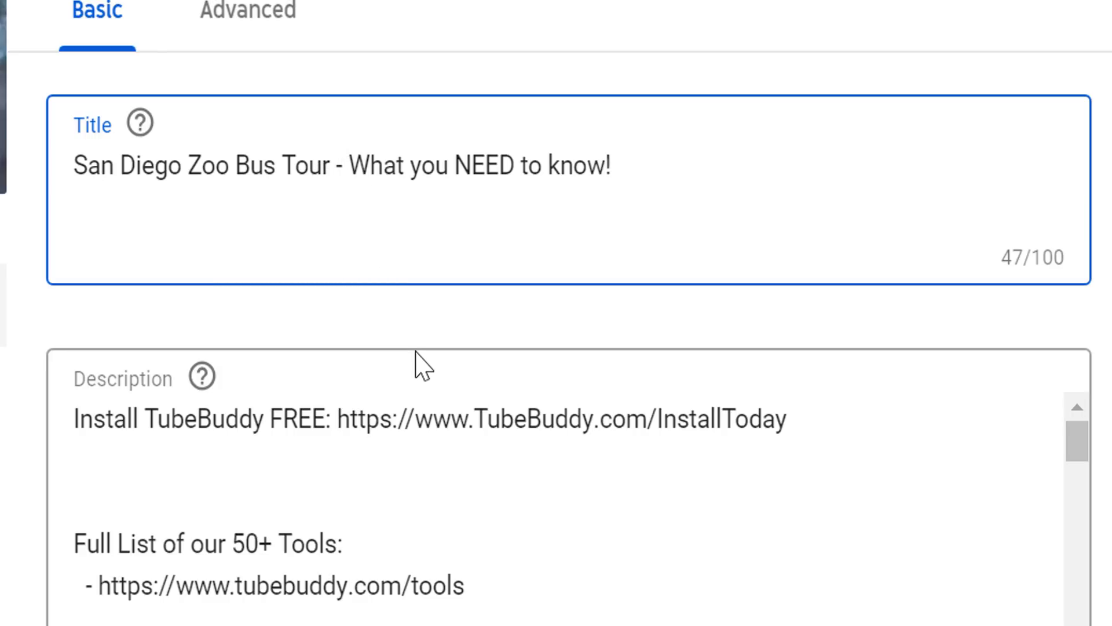
pyautogui.press('BackSpace')
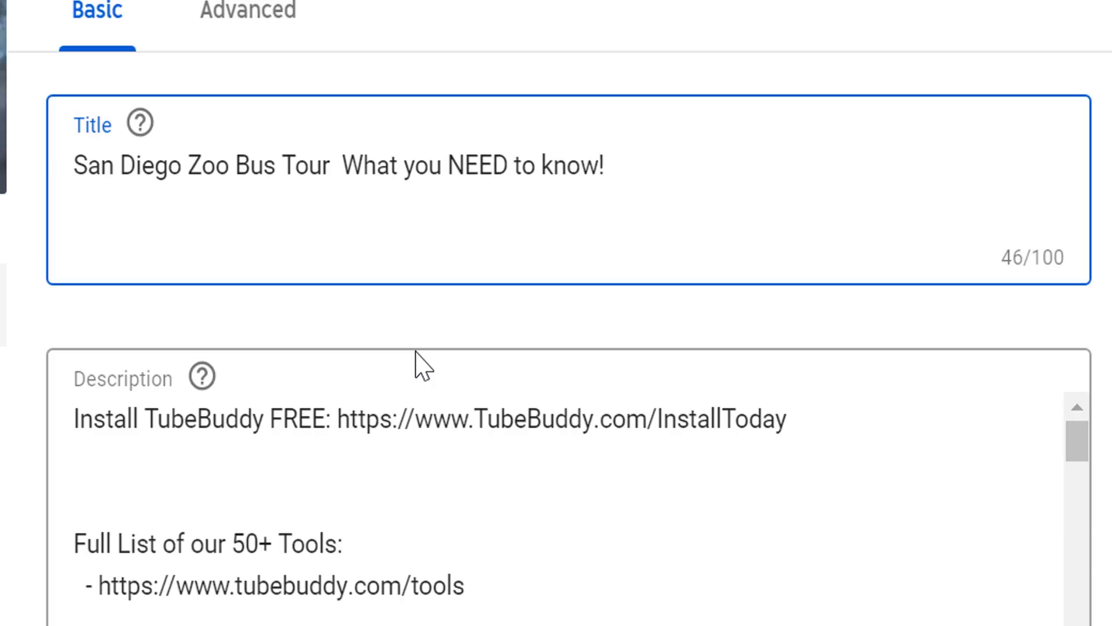
pyautogui.hotkey('ctrl', 'z')
pyautogui.click(335, 177)
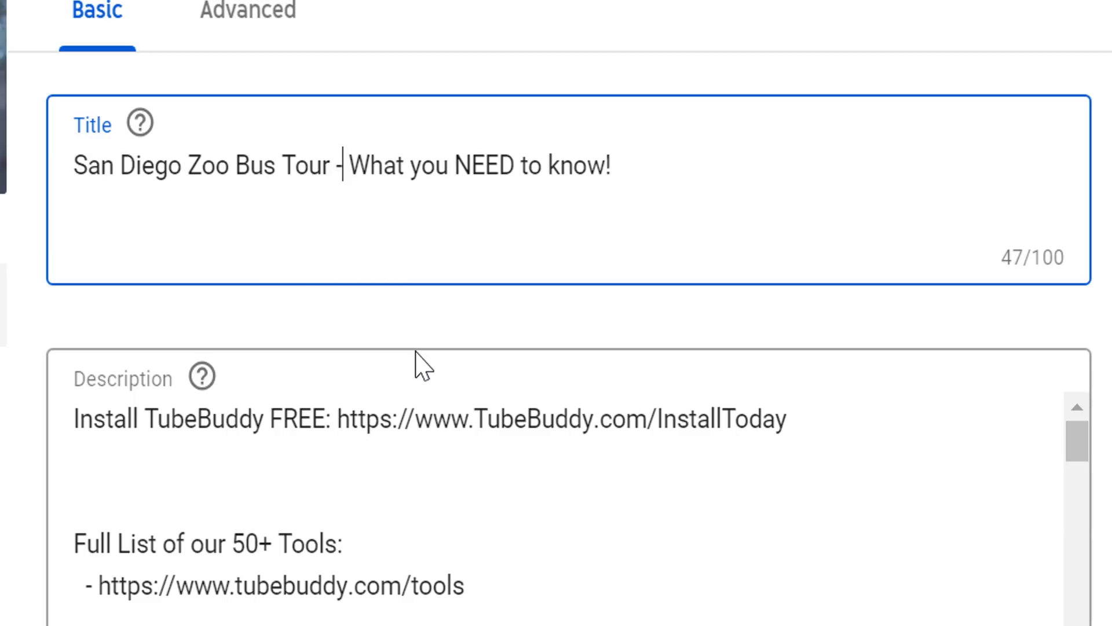
pyautogui.press('BackSpace')
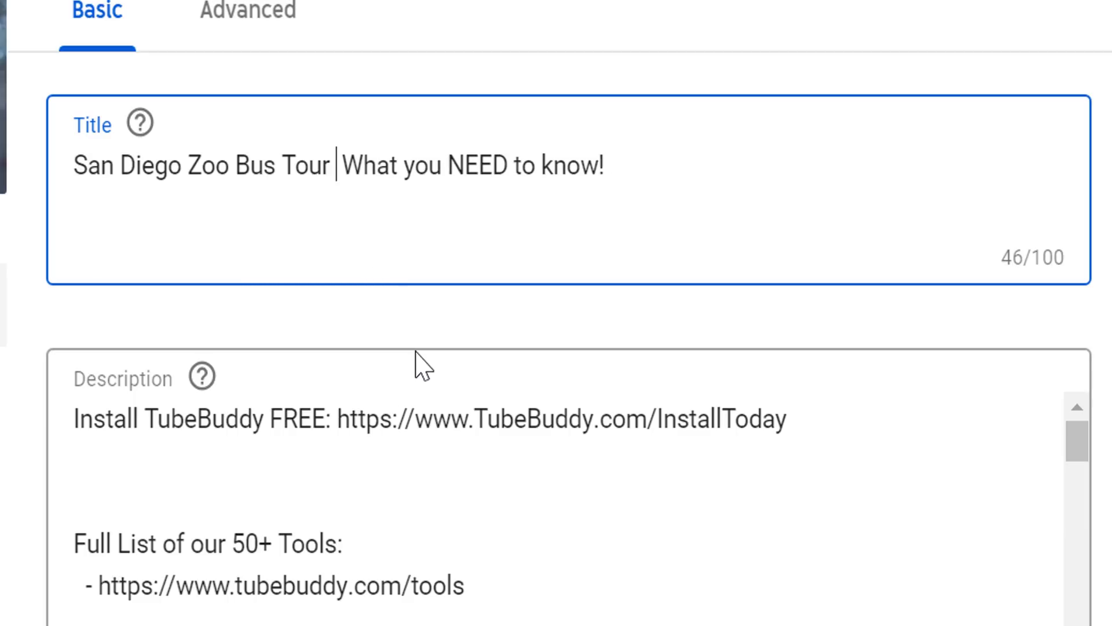
pyautogui.write('|')
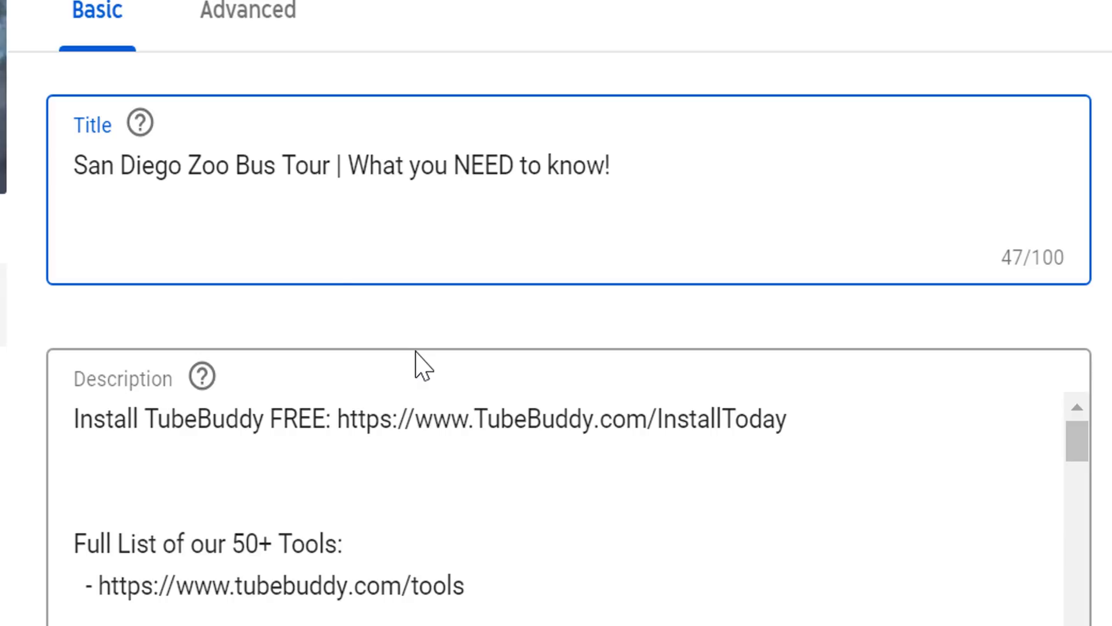
# Try rewriting the title as 'San Diego Zoo | Bus tour information'
pyautogui.moveTo(234, 177); pyautogui.dragTo(334, 180)
pyautogui.moveTo(686, 185); pyautogui.dragTo(64, 174)
pyautogui.write('San Diego Zoo | Bus tour information')
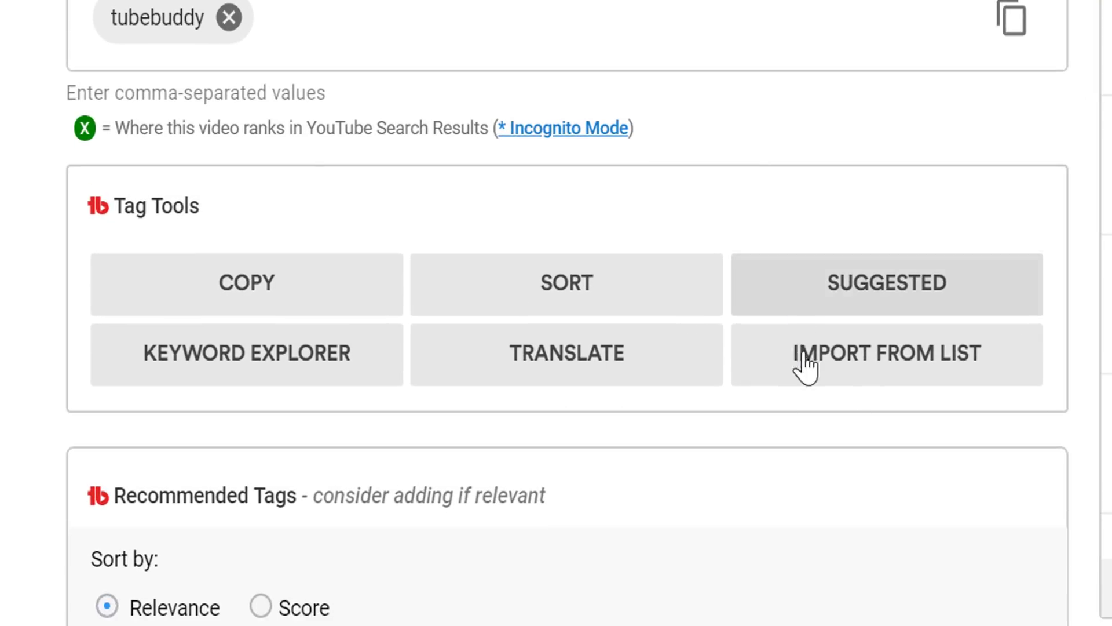
# Insert the saved tag list's tags and remove the tubebuddy tag
pyautogui.click(804, 365)
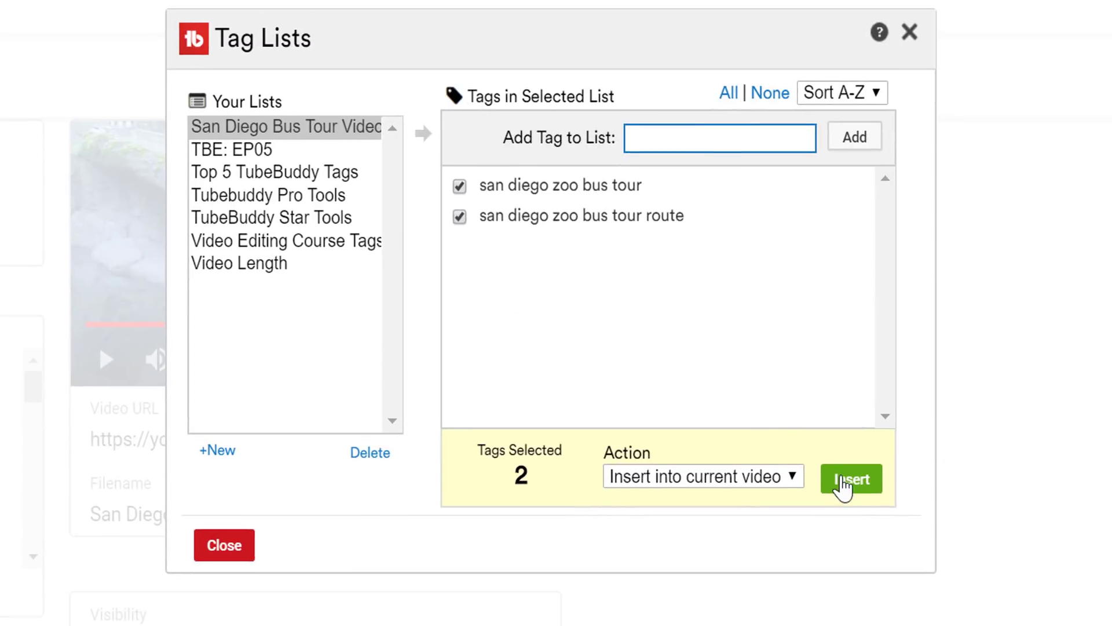
pyautogui.click(845, 486)
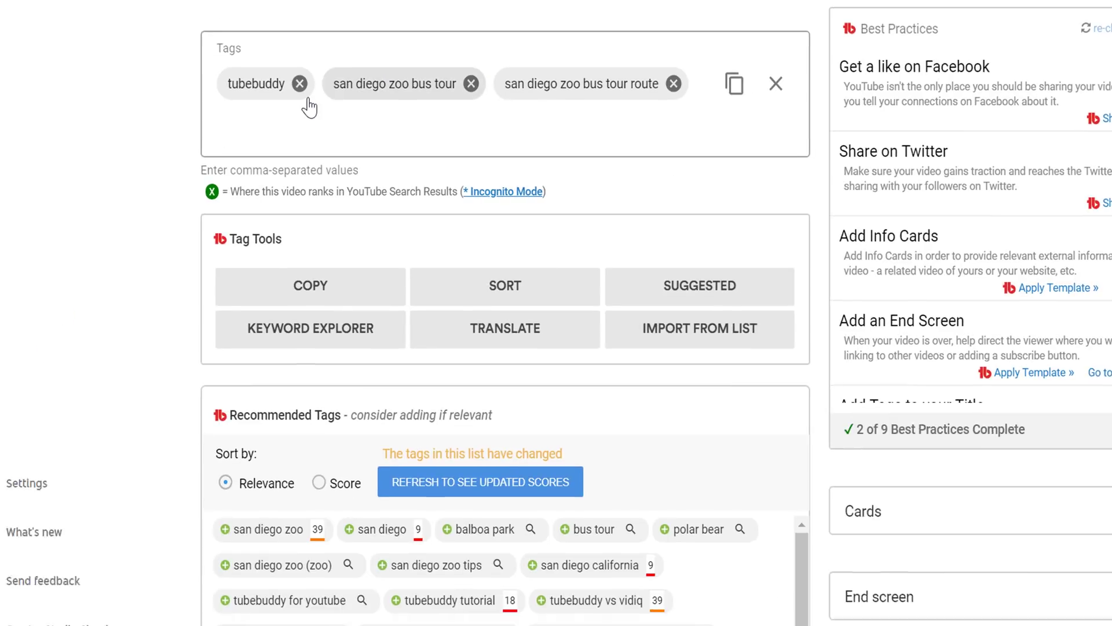
pyautogui.click(308, 76)
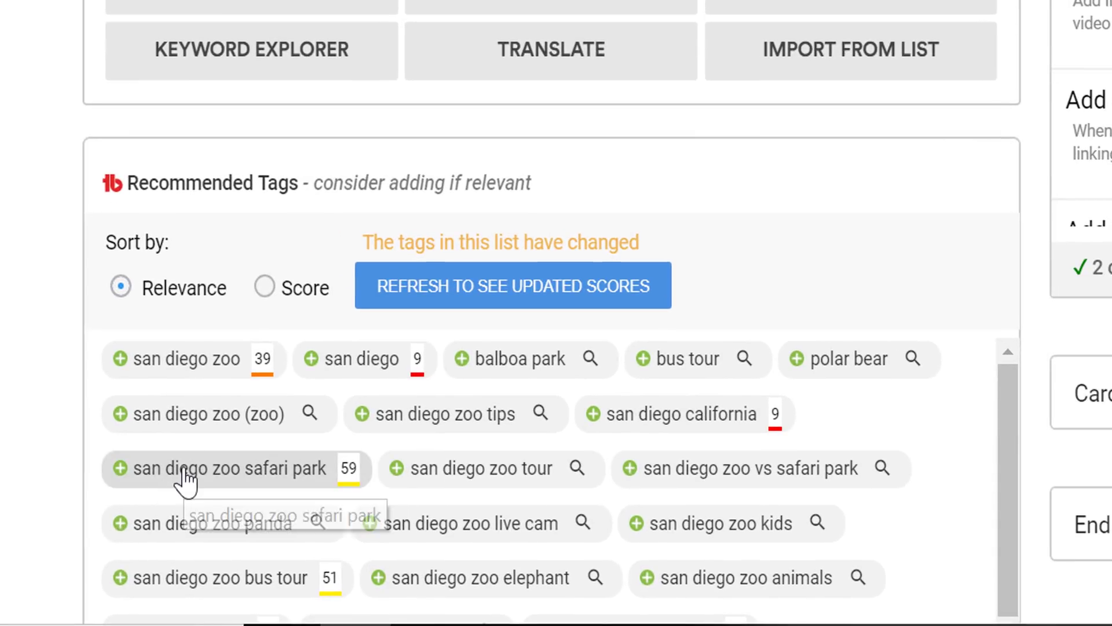
# Add recommended tags san diego zoo, san diego zoo tour, san diego zoo tips and san diego zoo bus tour
pyautogui.scroll(-6, 182, 480)
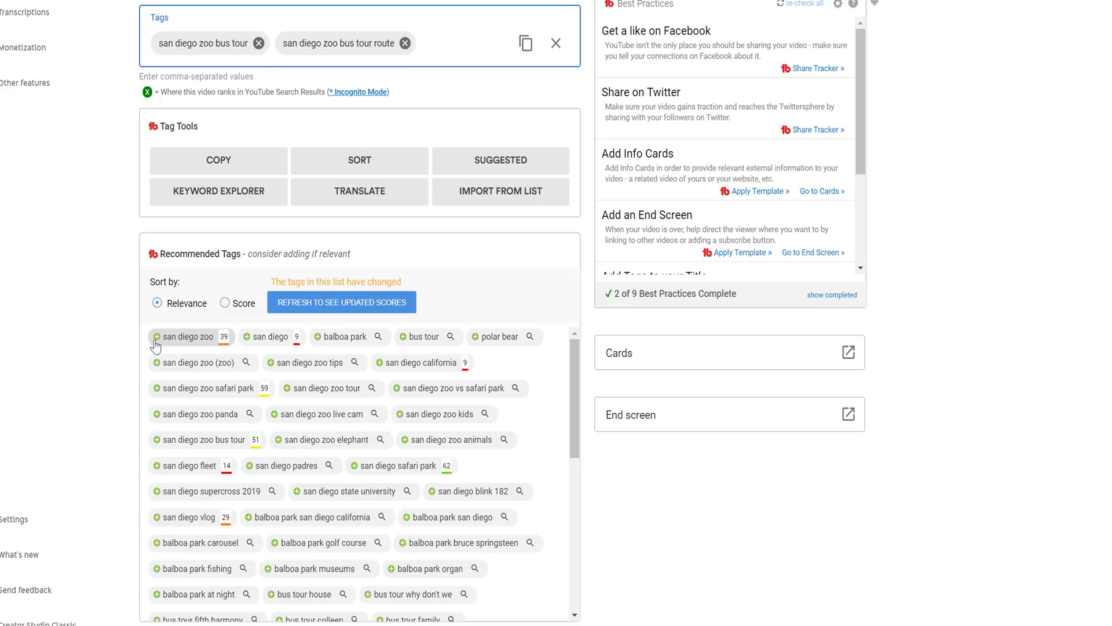
pyautogui.click(155, 342)
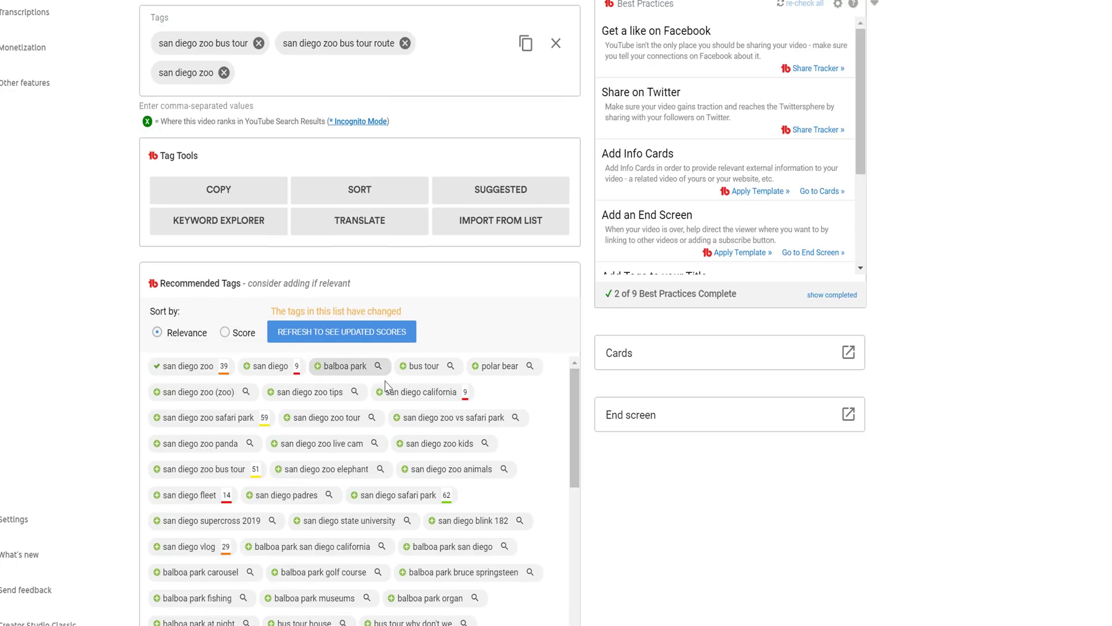
pyautogui.click(286, 418)
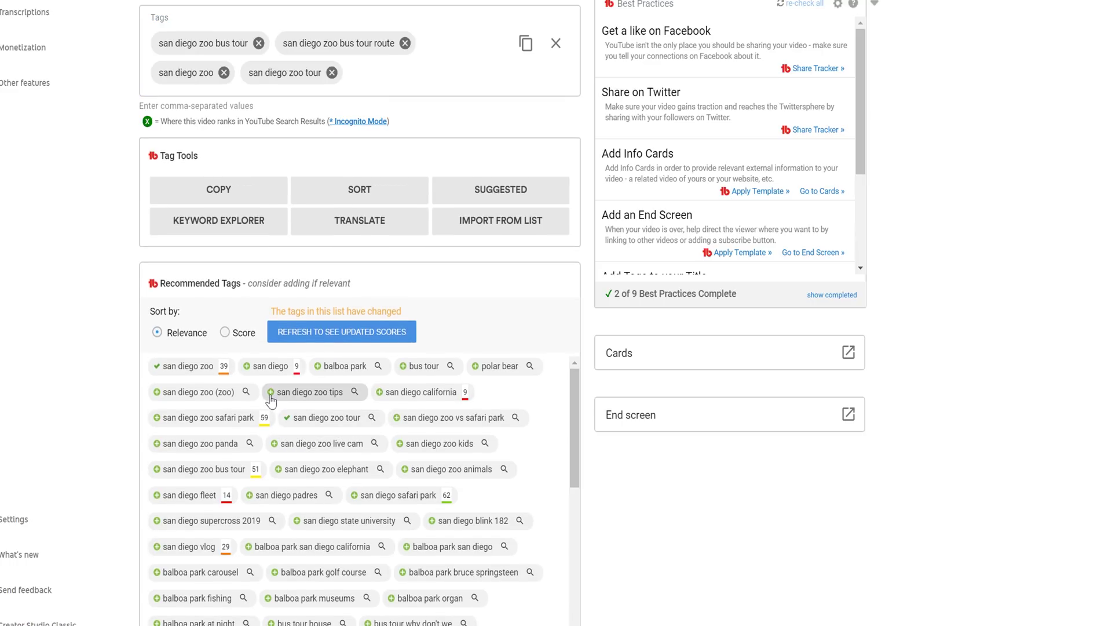
pyautogui.click(271, 394)
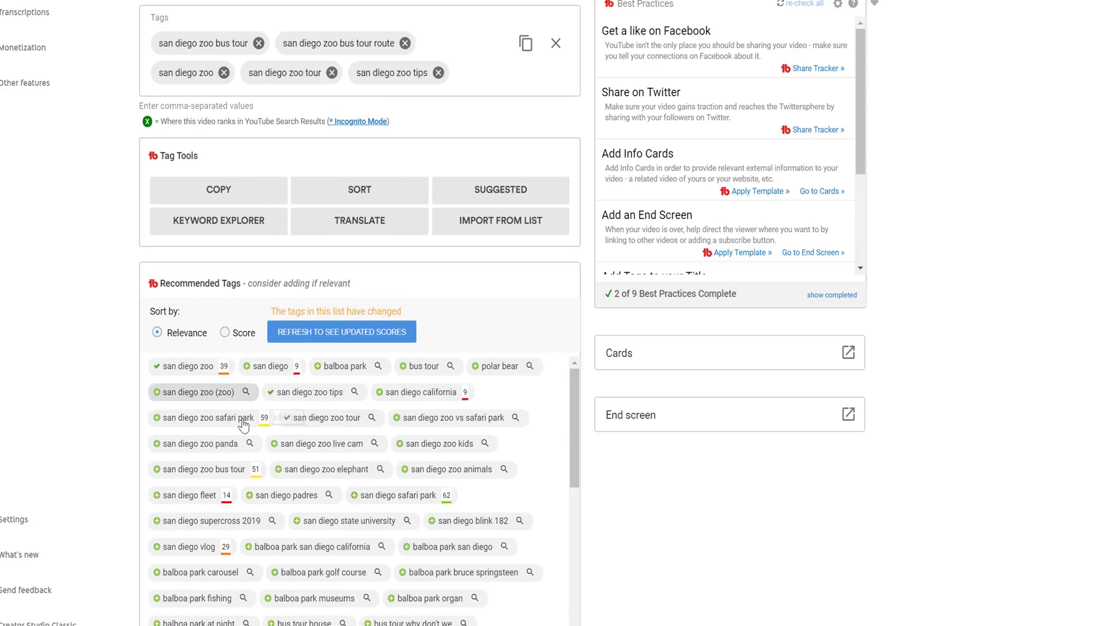
pyautogui.click(158, 469)
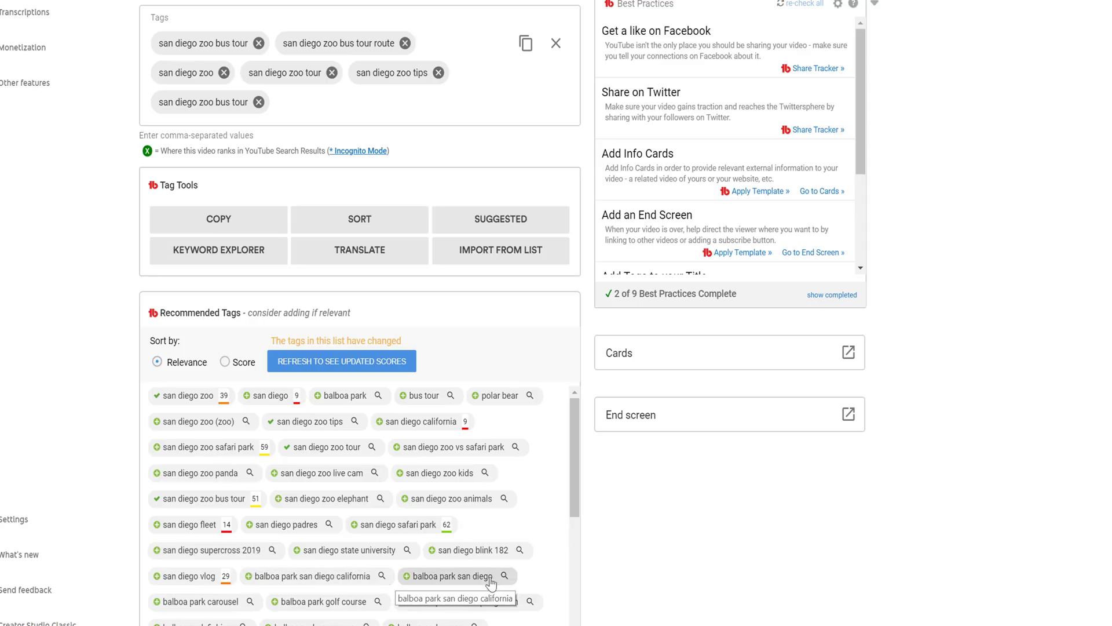
pyautogui.scroll(1, 808, 553)
pyautogui.scroll(3, 808, 547)
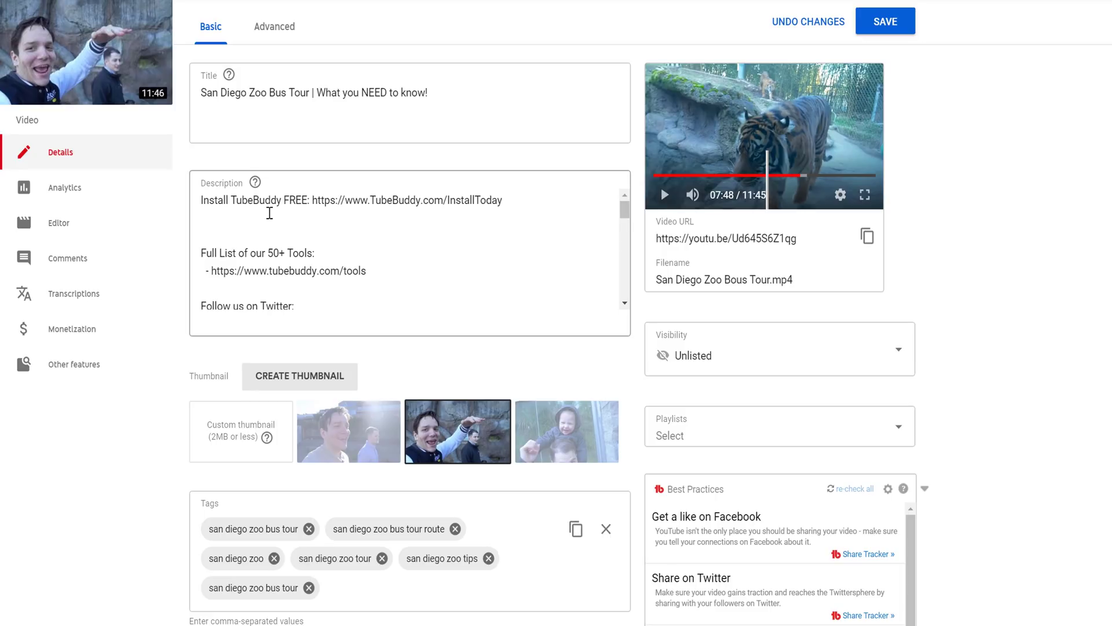
# Edit the description's first line, then expand the description on the video's watch page
pyautogui.click(201, 205)
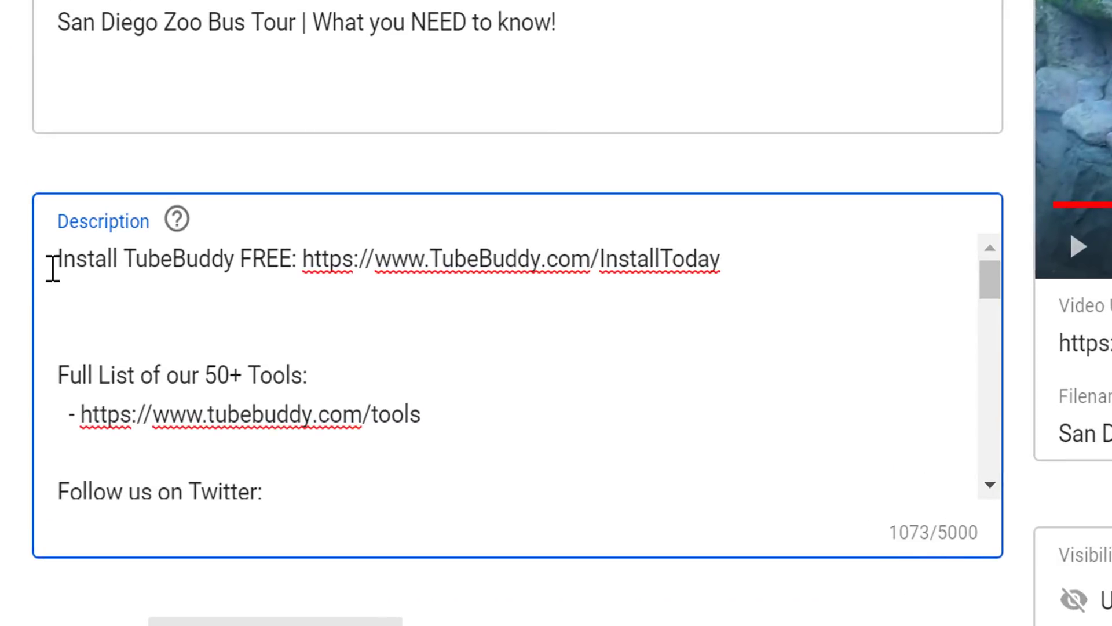
pyautogui.moveTo(52, 267); pyautogui.dragTo(616, 303)
pyautogui.click(827, 251)
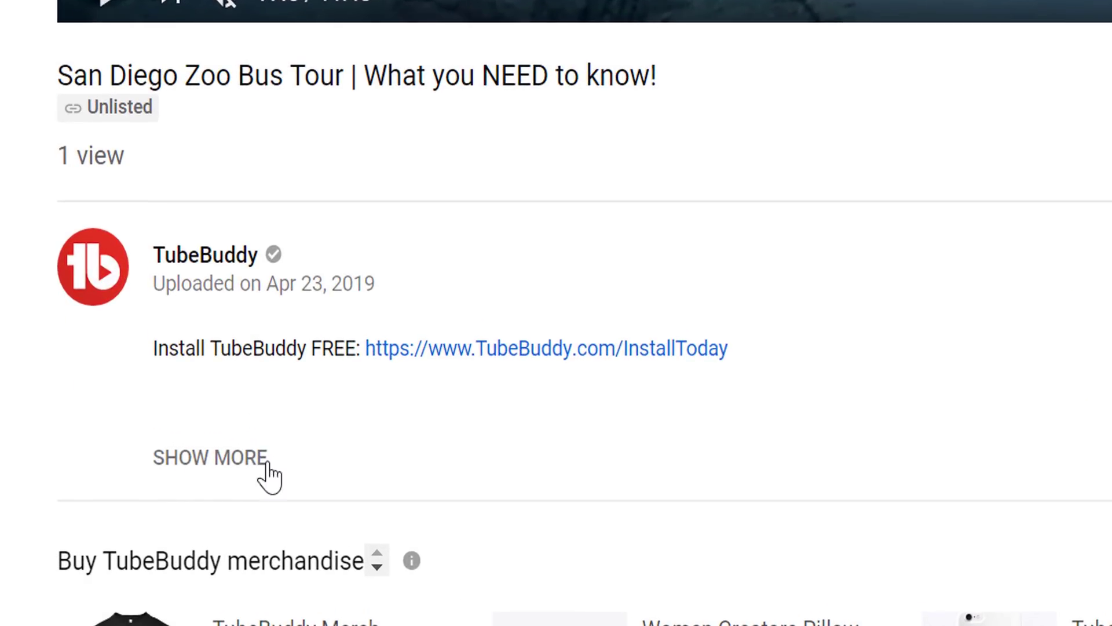
pyautogui.click(220, 460)
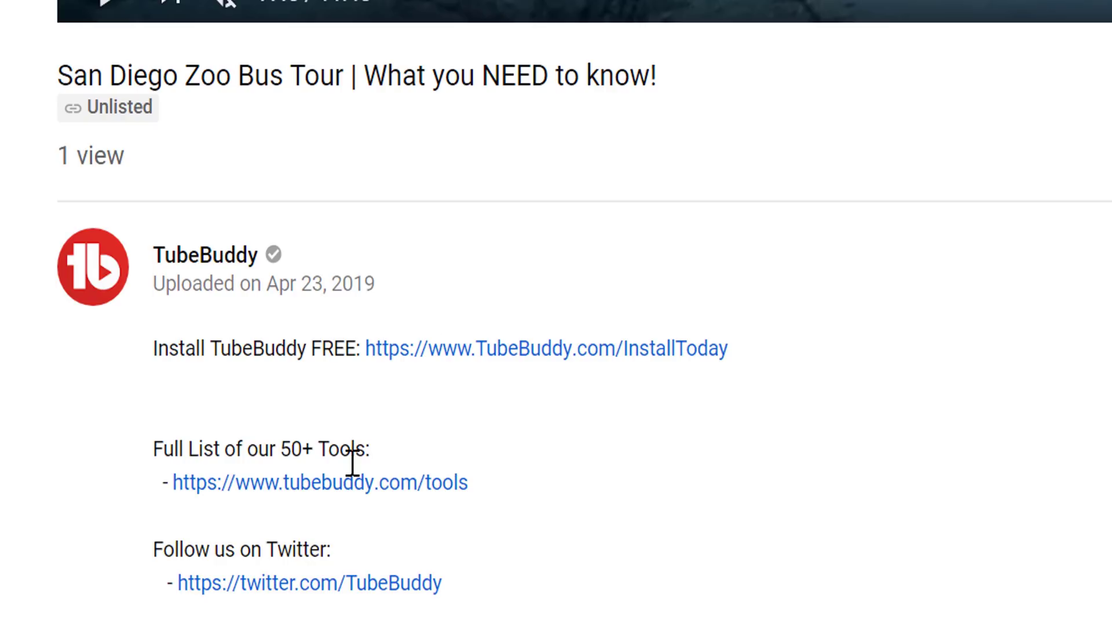
# Scroll through and collapse the description, reload, and highlight its new 'We do a San Diego Zoo Bus Tour!' opening
pyautogui.scroll(-4, 353, 449)
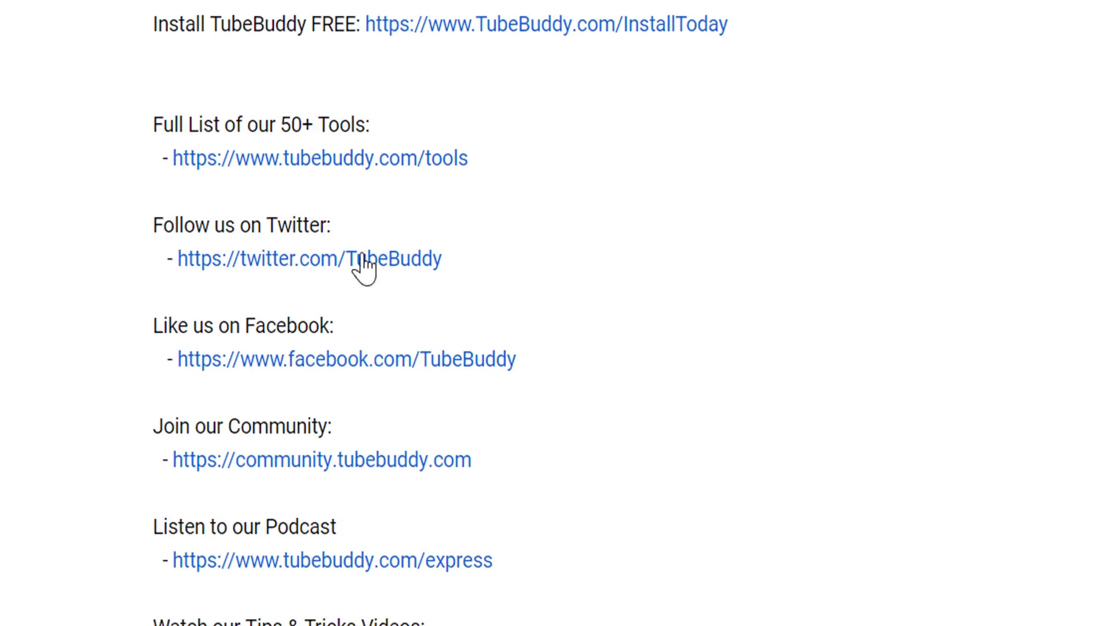
pyautogui.scroll(-9, 393, 595)
pyautogui.scroll(-2, 393, 584)
pyautogui.click(224, 523)
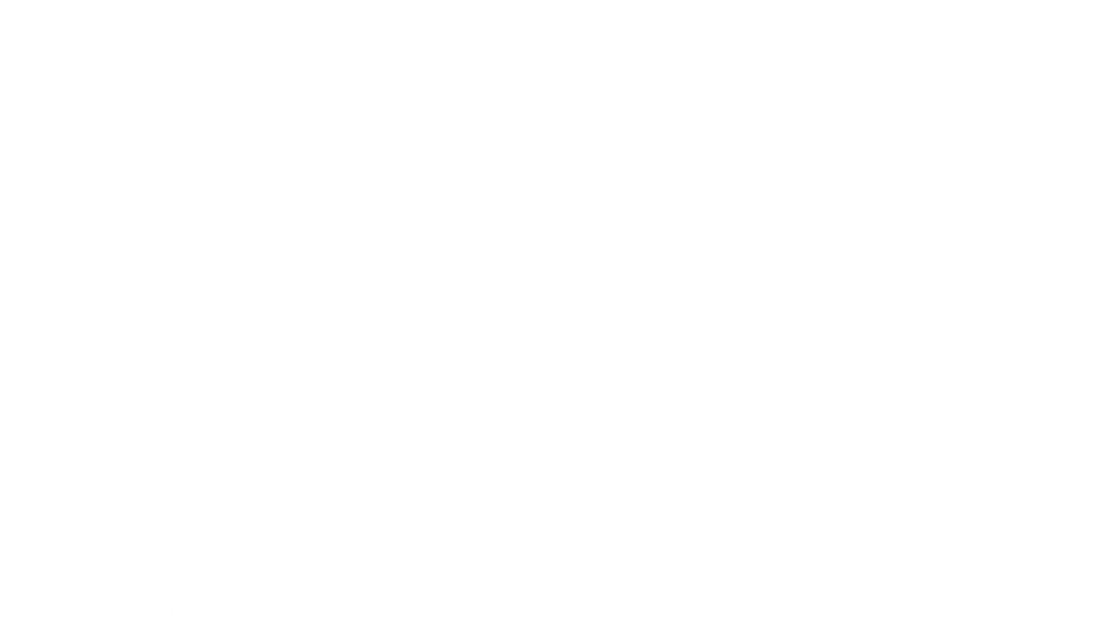
pyautogui.scroll(4, 557, 348)
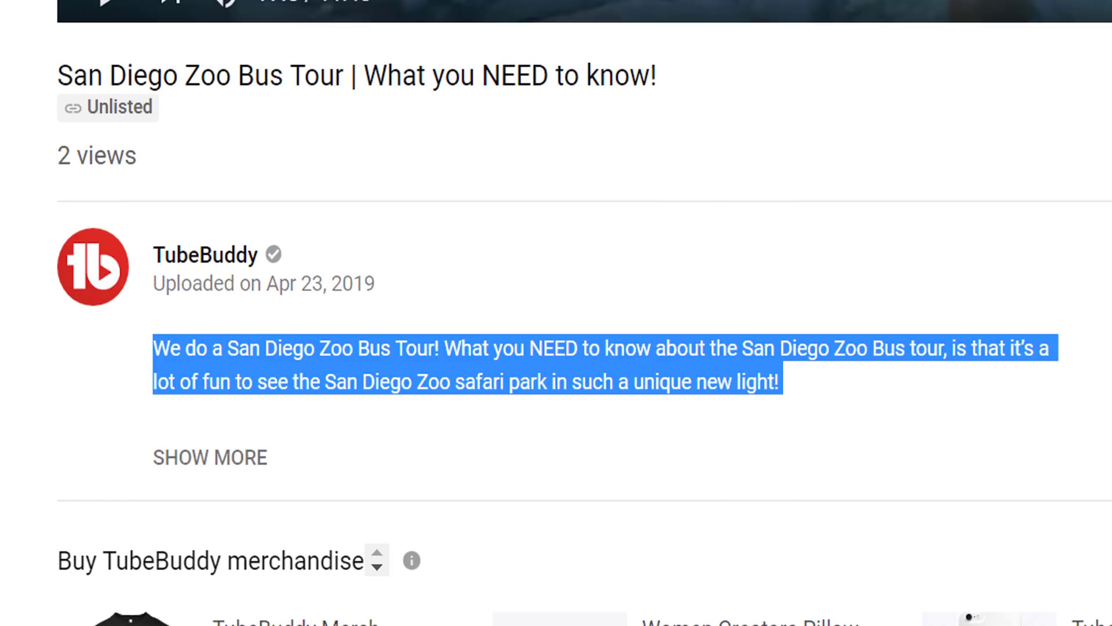
pyautogui.click(195, 389)
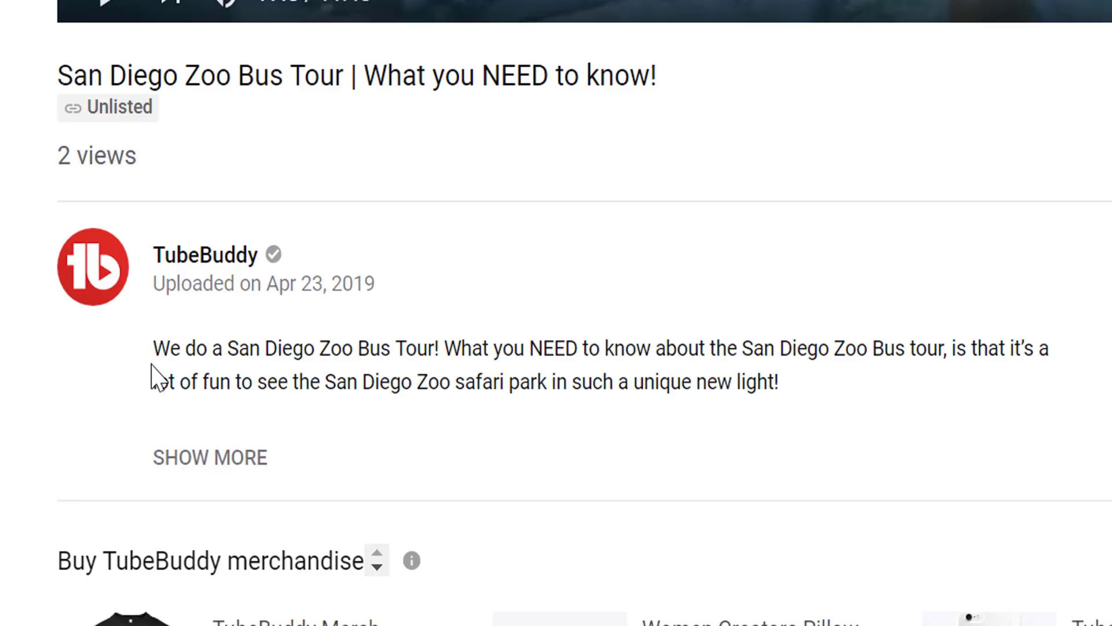
pyautogui.moveTo(155, 341); pyautogui.dragTo(1055, 387)
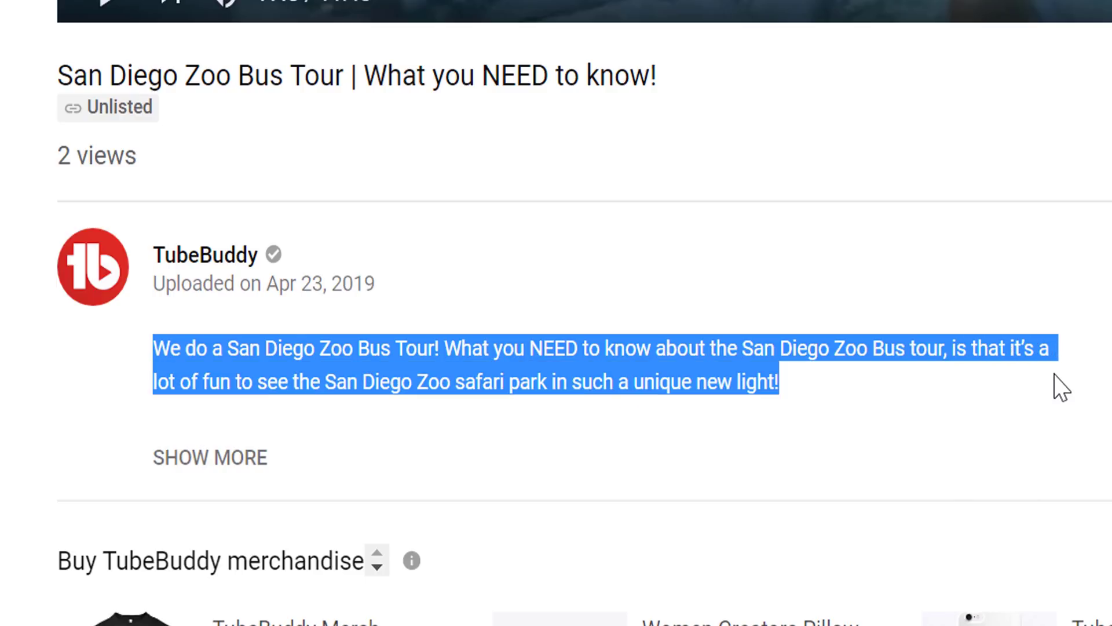